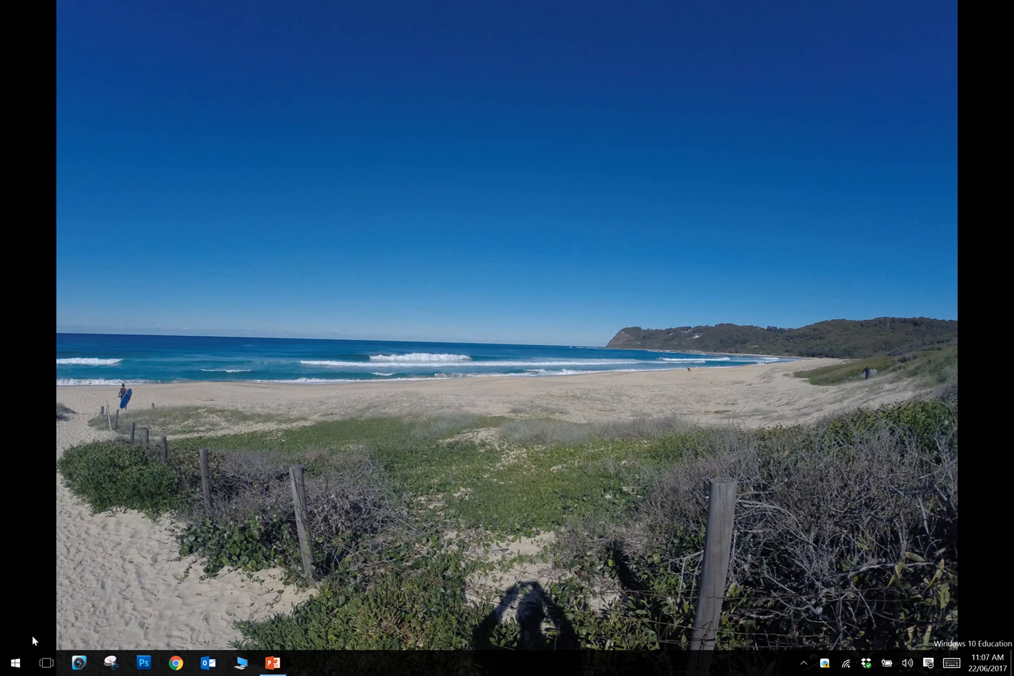
- Open Excel 2013 with a blank workbook and zoom the worksheet to 210%
left_click(16, 662)
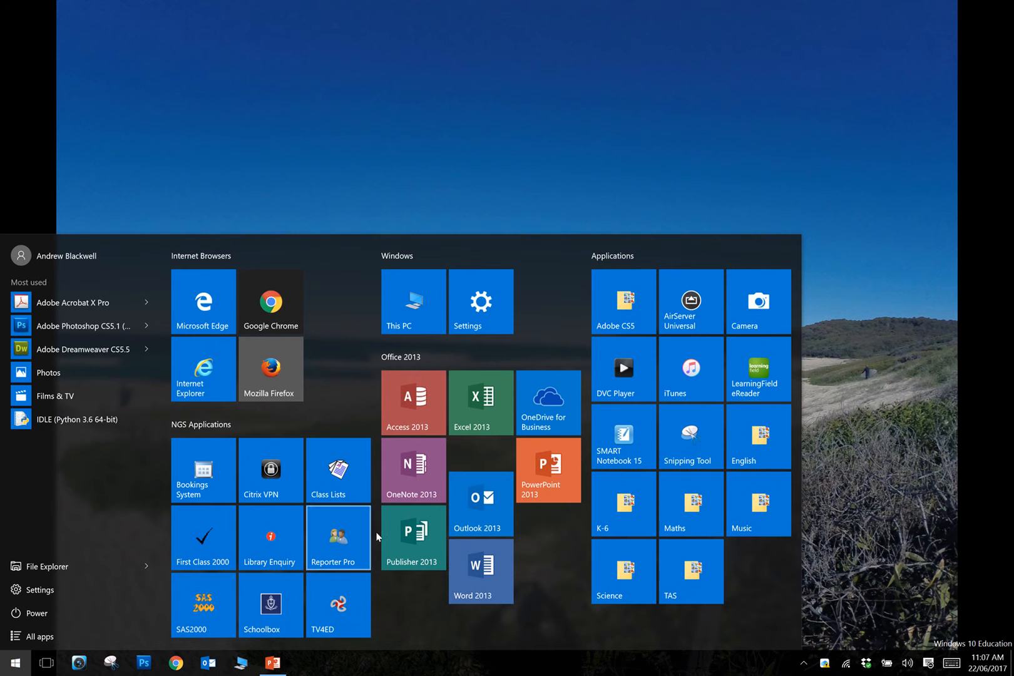
left_click(473, 399)
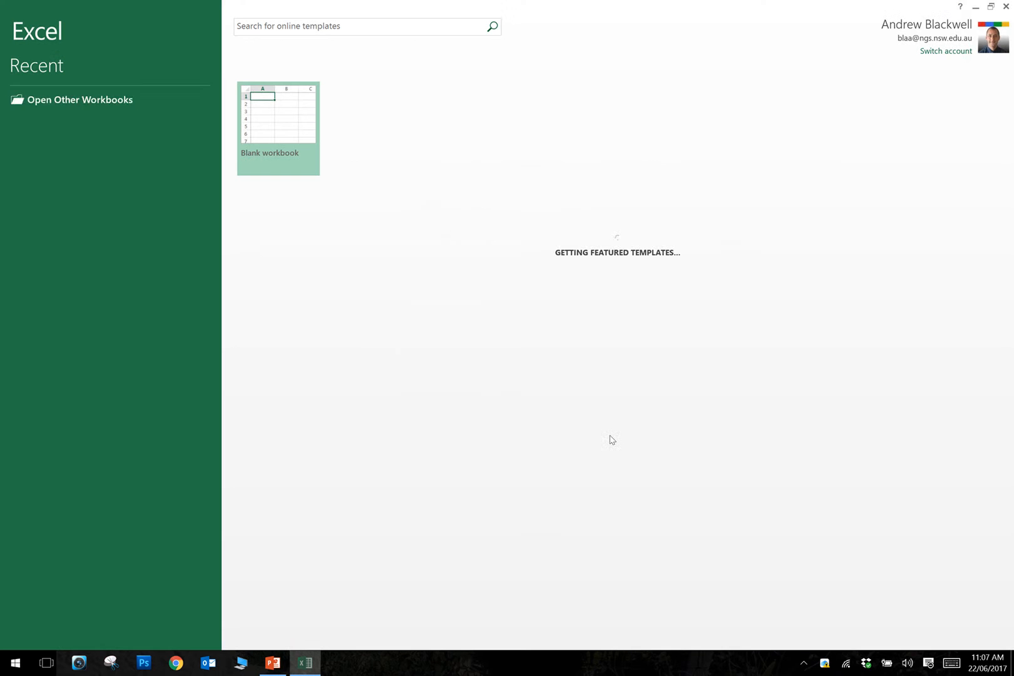
left_click(294, 143)
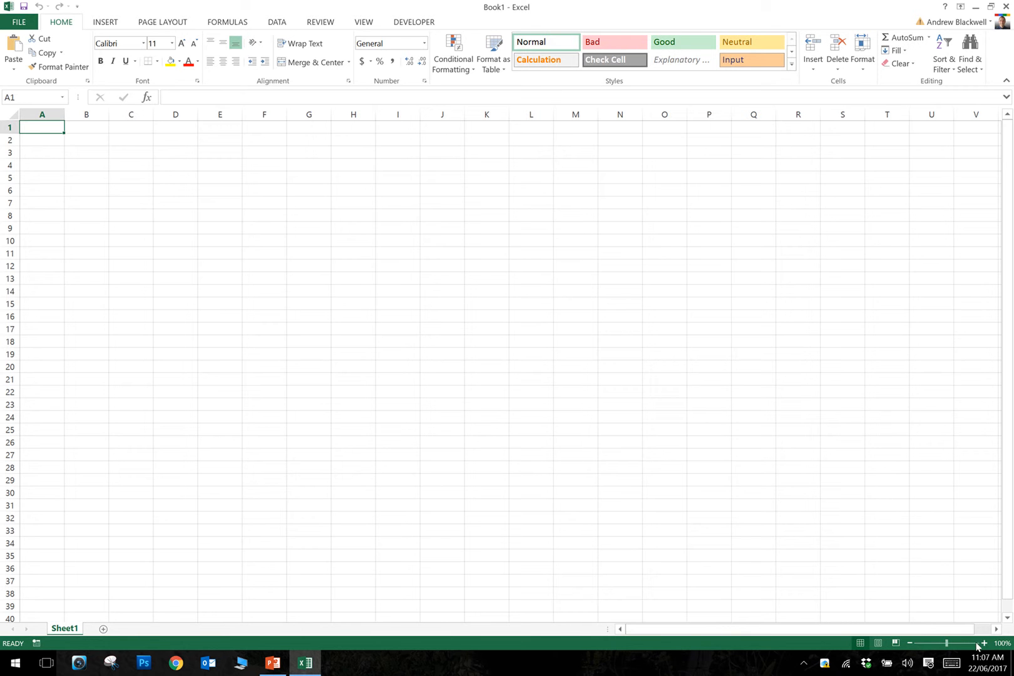
left_click_drag(984, 646, 983, 646)
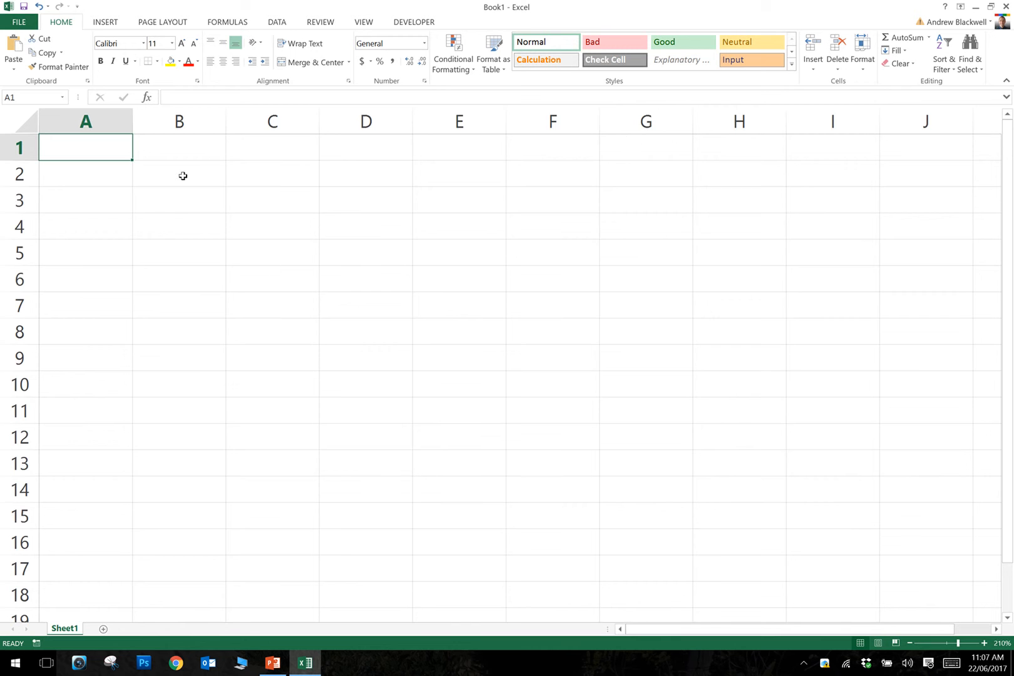
left_click_drag(181, 174, 817, 508)
left_click(273, 335)
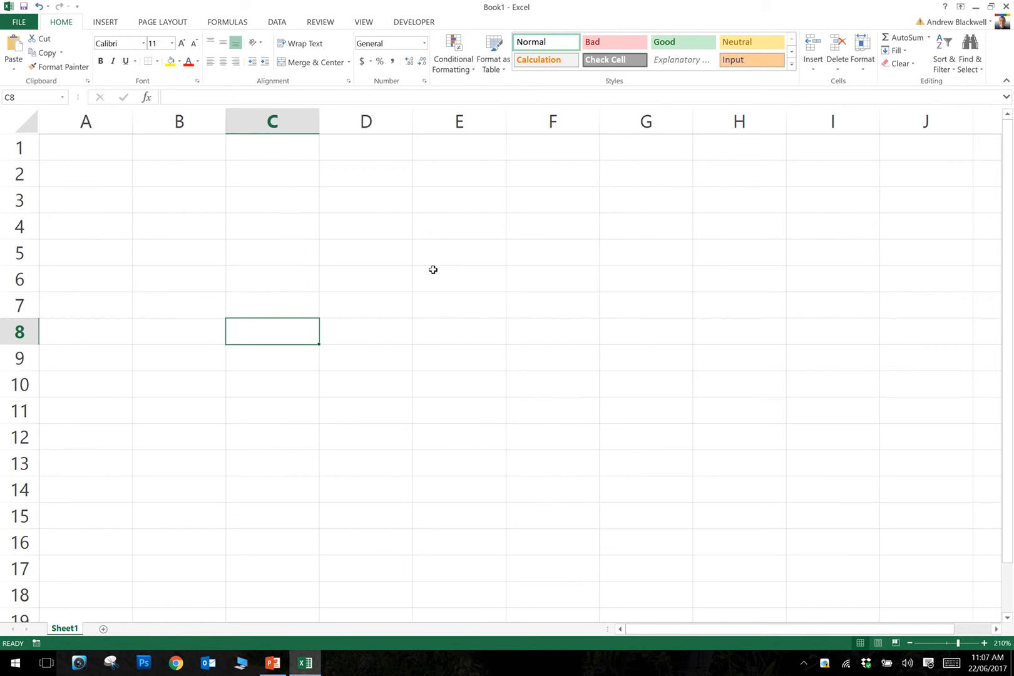
mouse_move(67, 156)
left_mouse_down()
mouse_move(210, 181)
mouse_move(794, 445)
mouse_move(957, 552)
left_mouse_up()
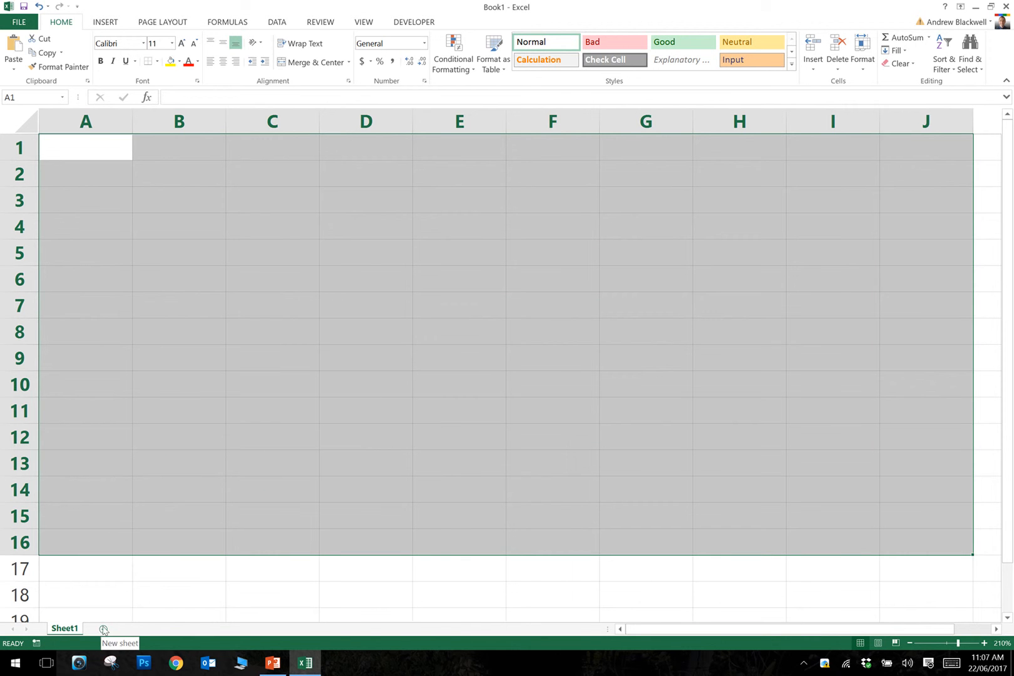
left_click(374, 488)
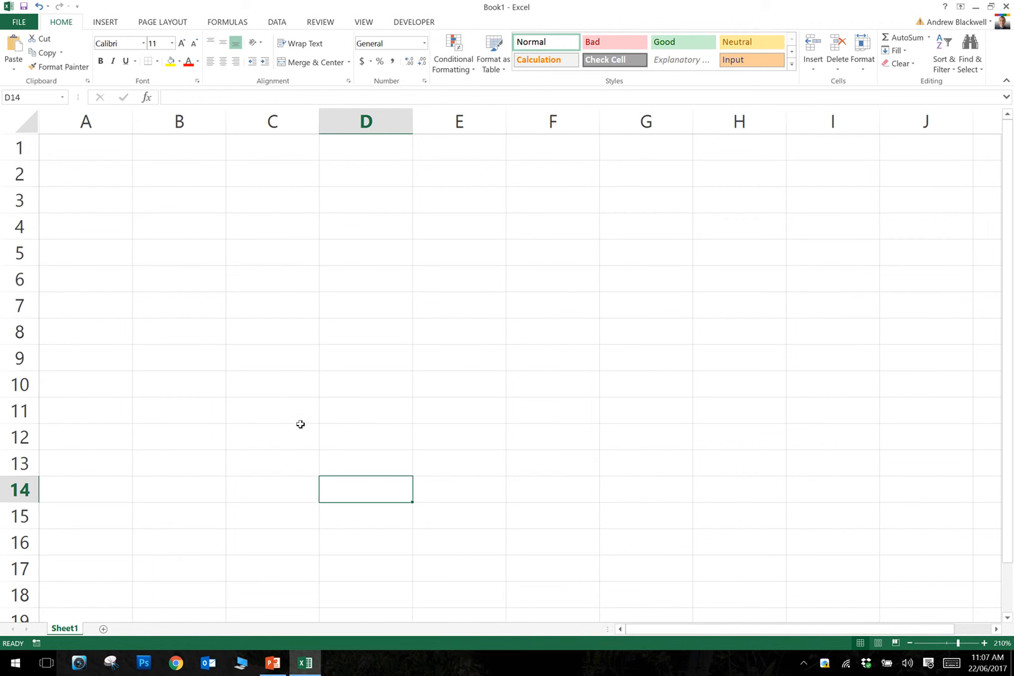
left_click(255, 222)
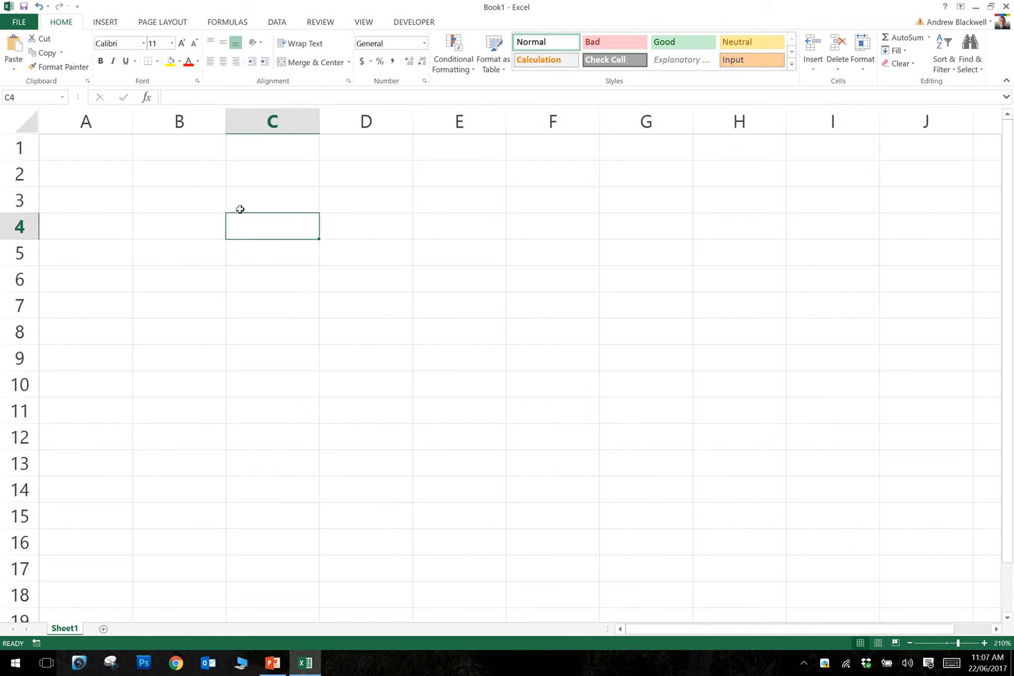
left_click(241, 205)
left_click(346, 202)
left_click(358, 231)
left_click(409, 283)
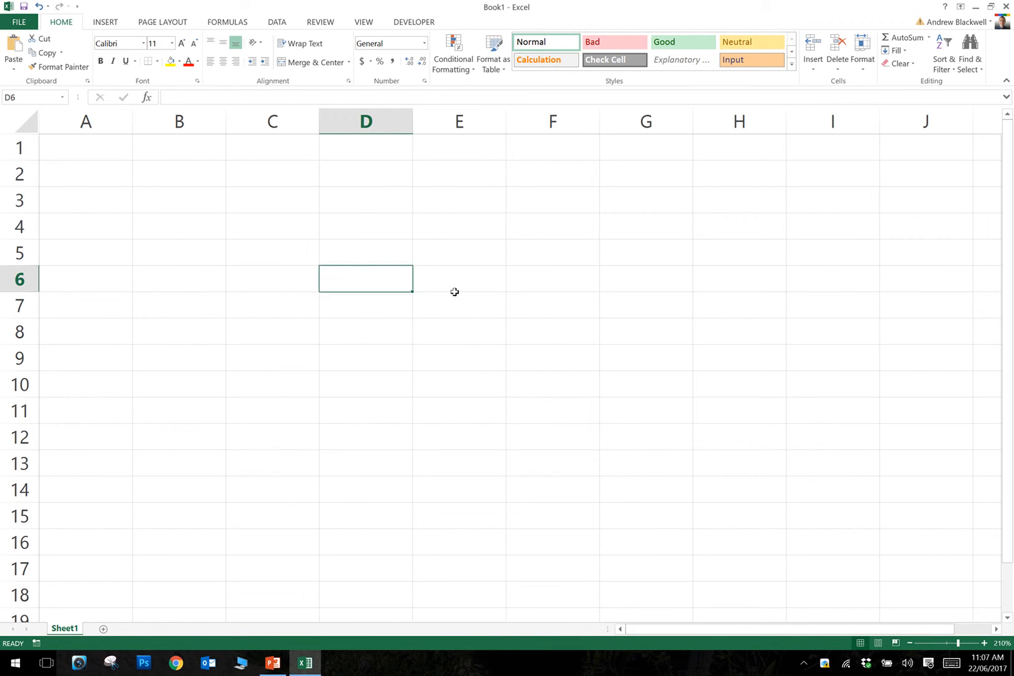
left_click(454, 293)
left_click(452, 252)
left_click(431, 219)
left_click(293, 218)
left_click(256, 308)
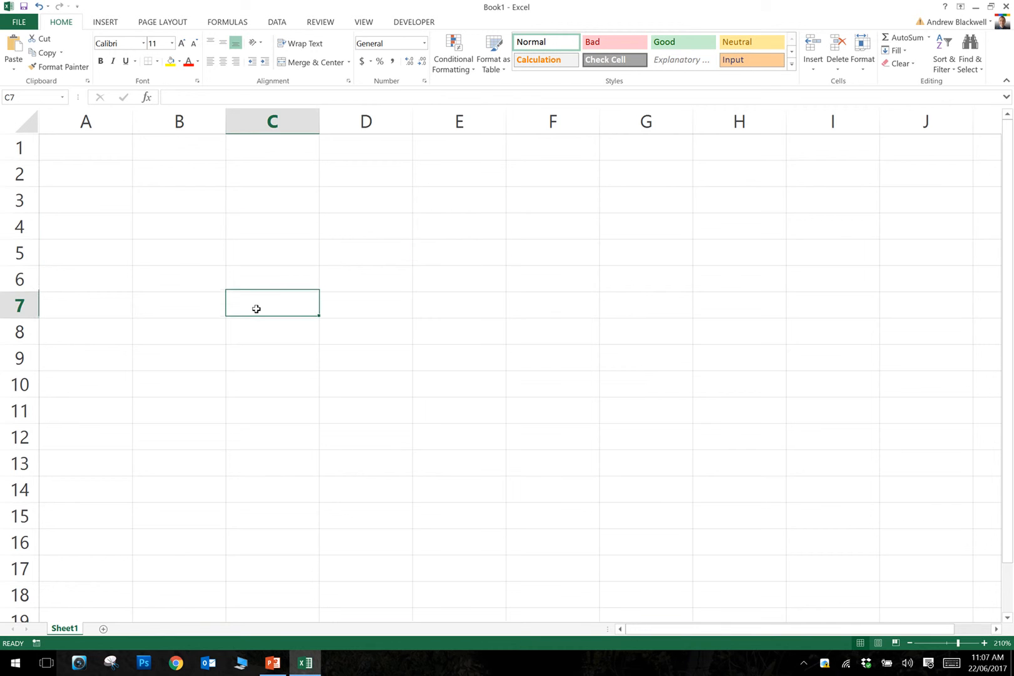
left_click(379, 247)
left_click(188, 219)
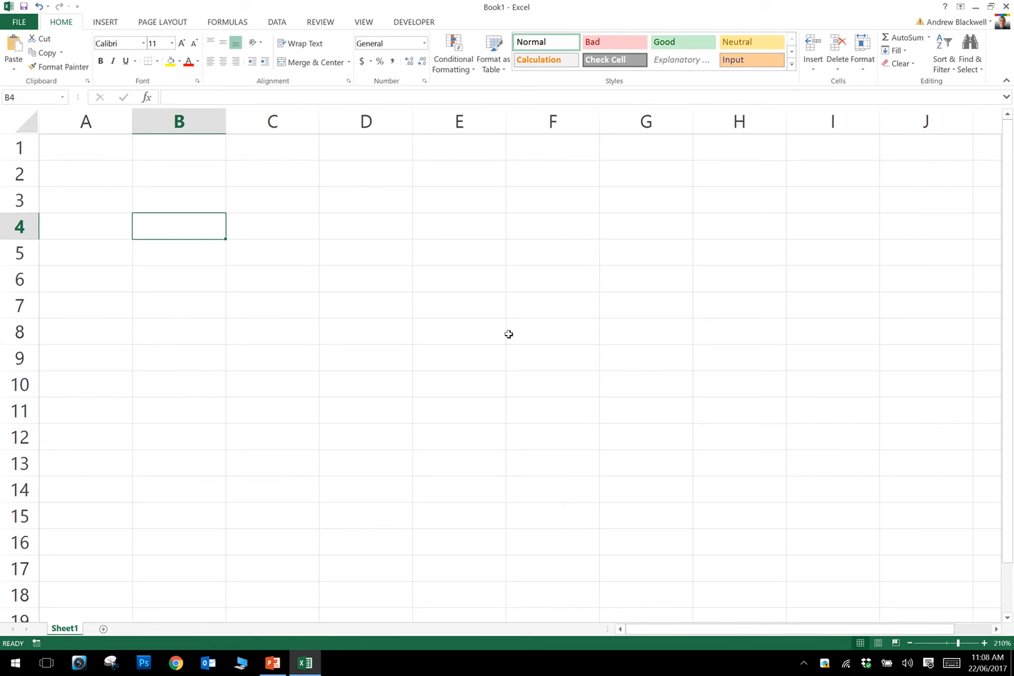
- Examine how the column headings continue past Z, and return to column A
left_click(985, 632)
left_click(996, 629)
left_click(996, 629)
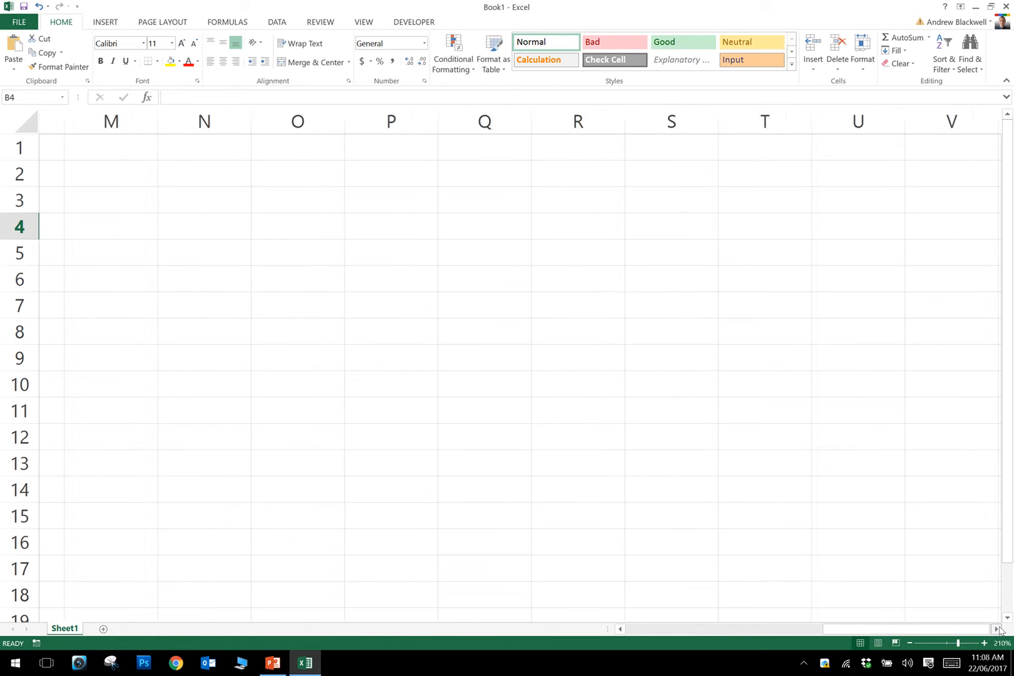
left_click(999, 630)
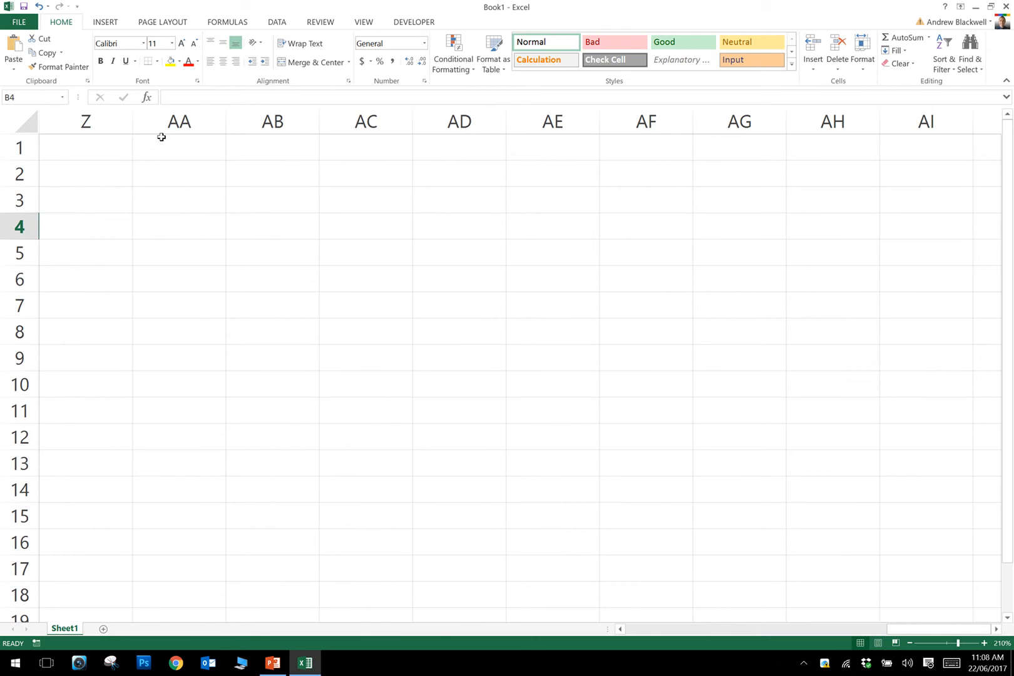
left_click(639, 631)
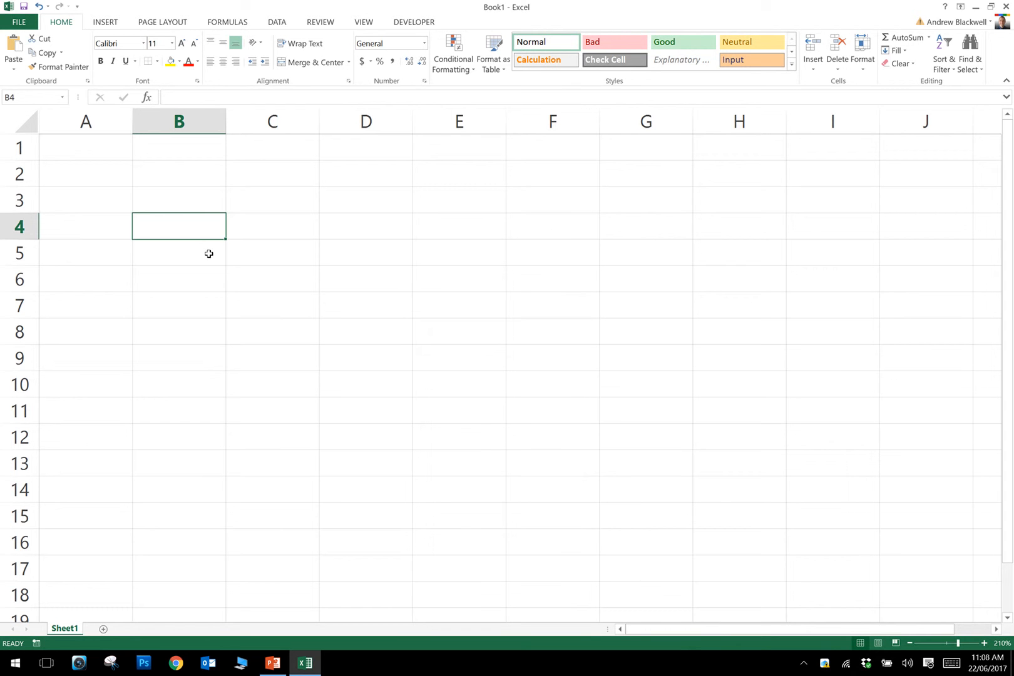
left_click(263, 217)
left_click(328, 180)
left_click(152, 186)
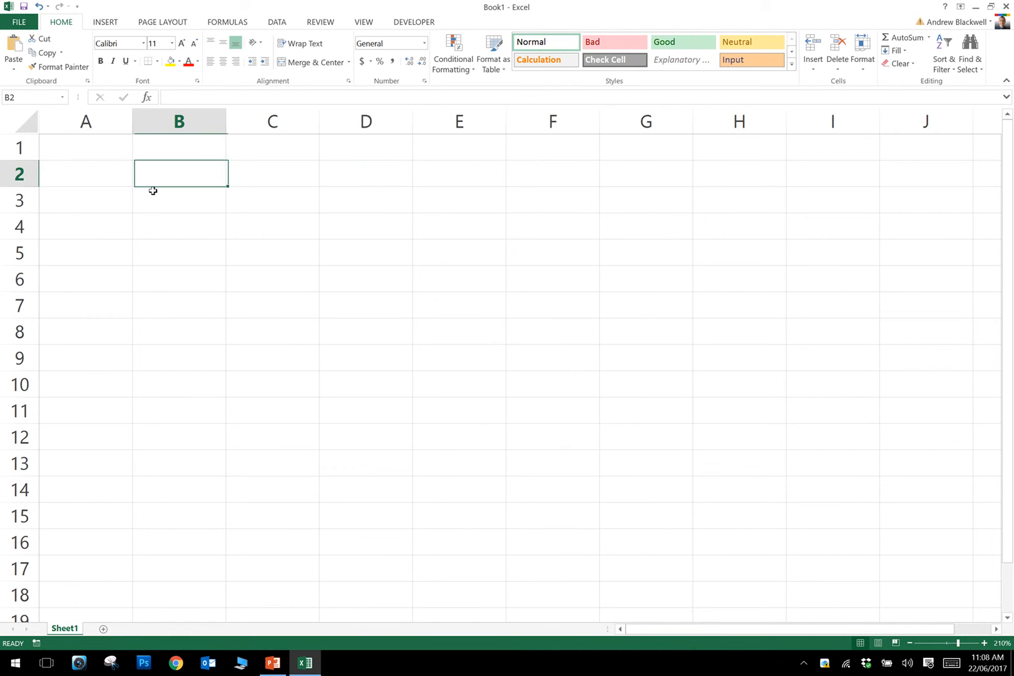
left_click(151, 281)
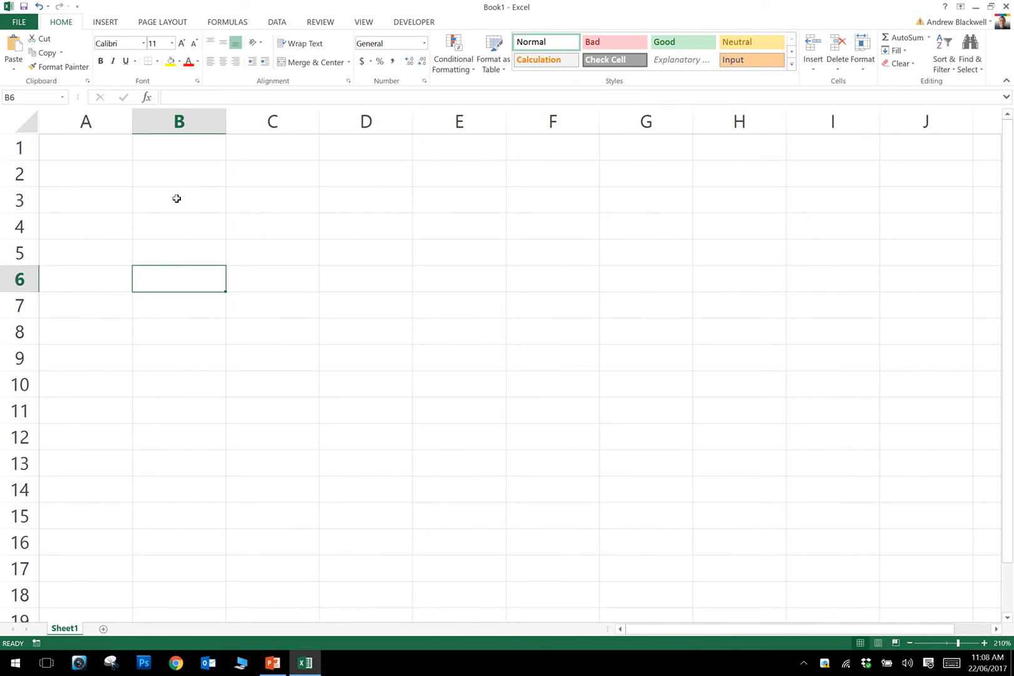
left_click(176, 198)
- Enter Monday in cell B2 and fill the weekday series across row 2 to Sunday in H2
left_click(168, 177)
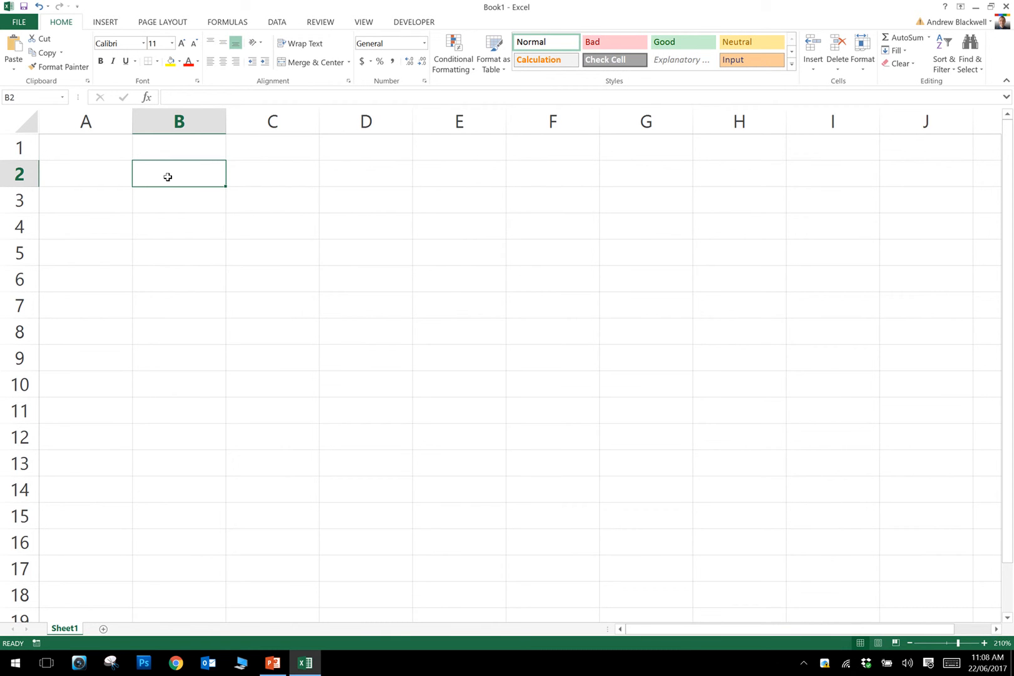
type("Monday")
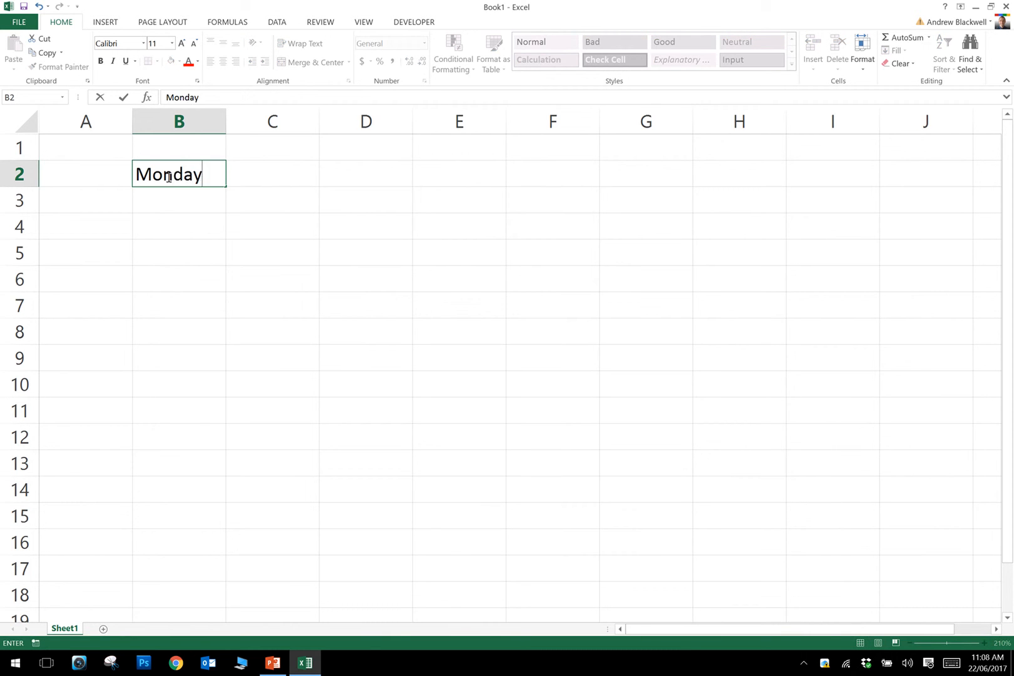
key("Return")
left_click(169, 177)
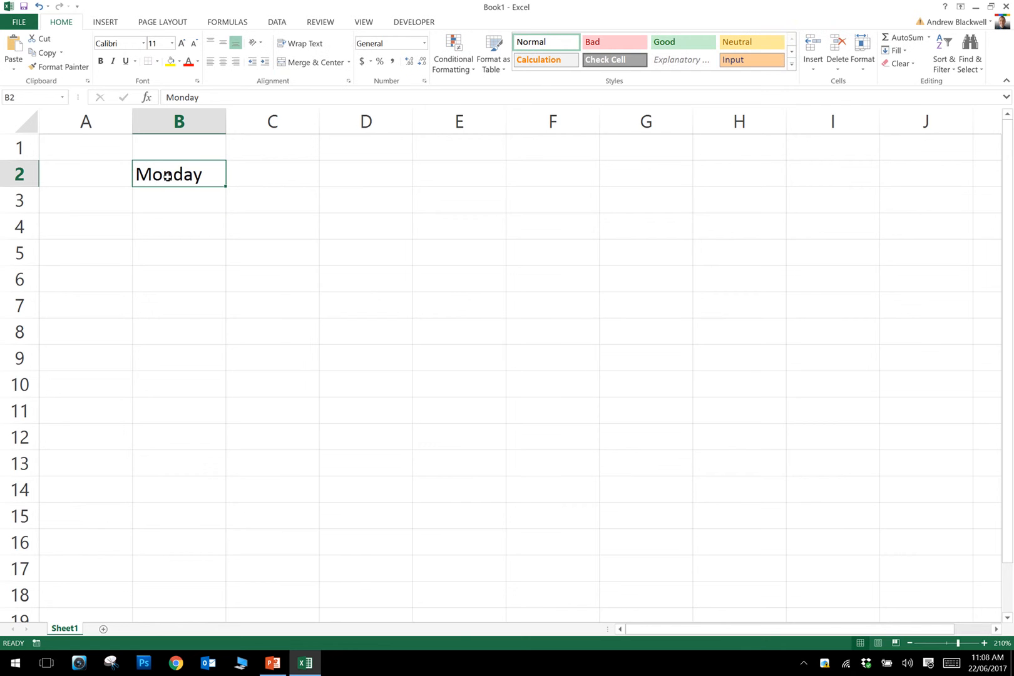
left_click_drag(226, 186, 836, 213)
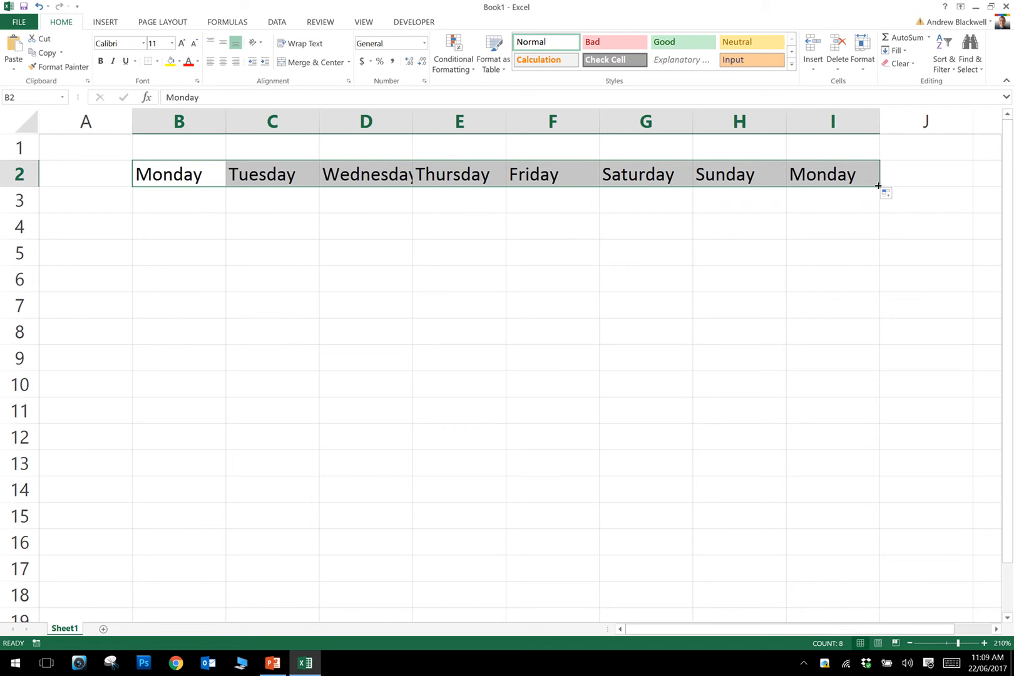
left_click_drag(878, 186, 794, 191)
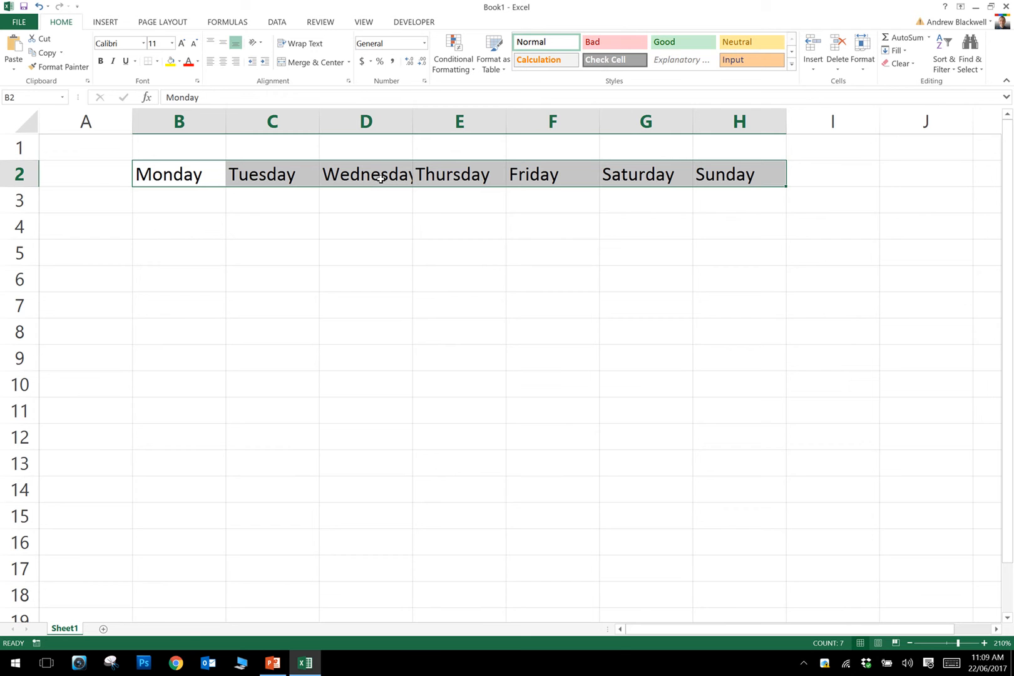
- AutoFit the widths of the Wednesday, Friday, Saturday and Sunday columns to their text
double_click(414, 122)
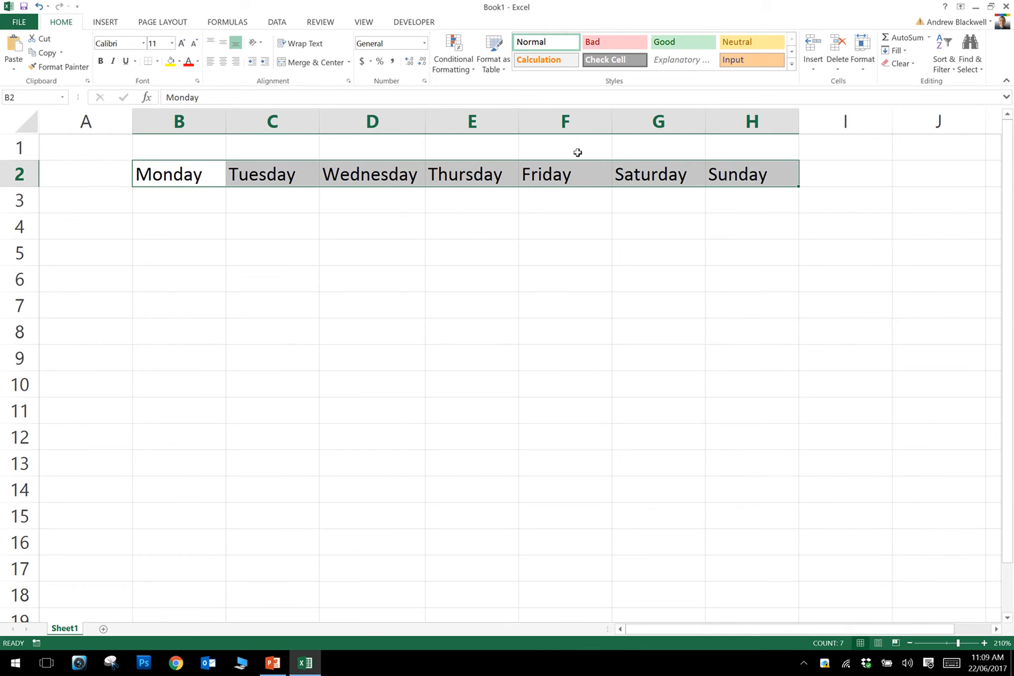
double_click(611, 121)
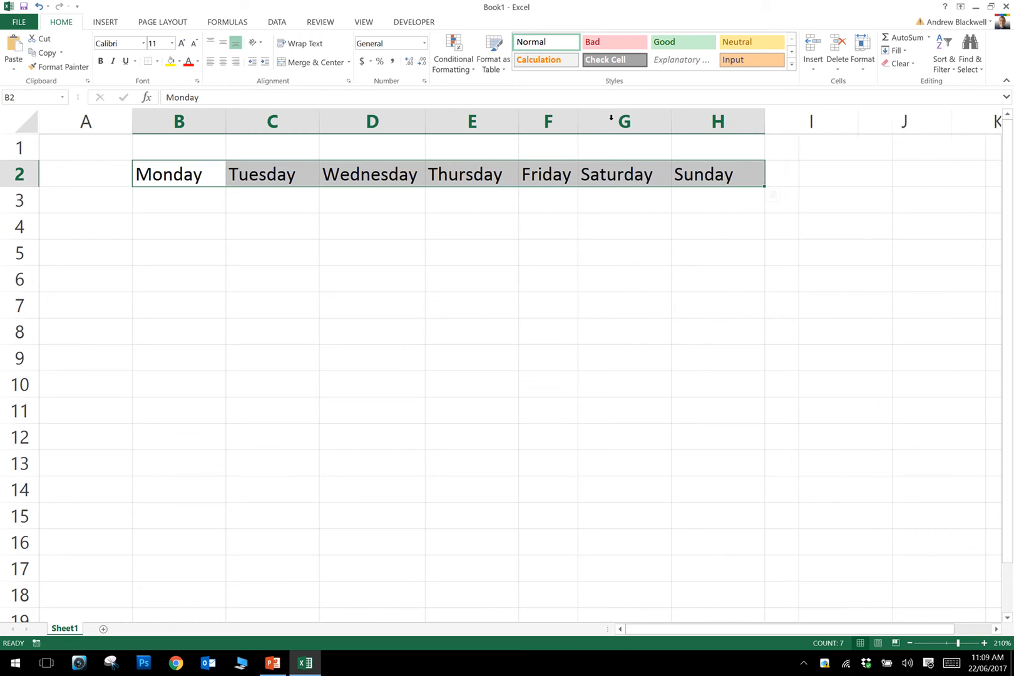
double_click(670, 119)
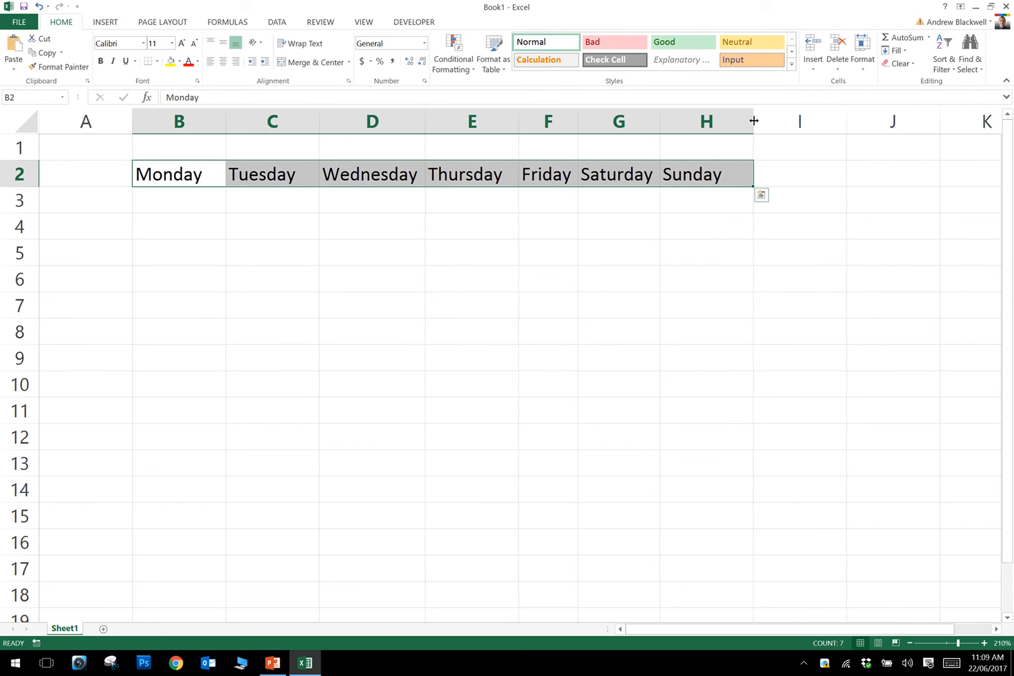
double_click(754, 119)
- Select the weekday headings in B2:H2 and widen their columns to one common width
left_click_drag(199, 182, 696, 176)
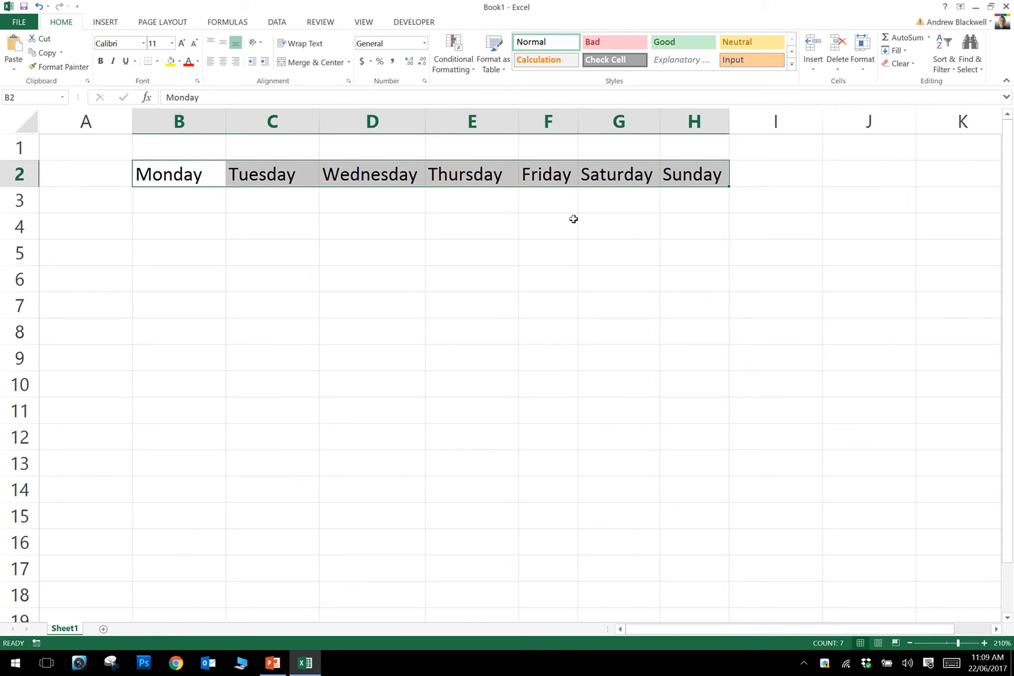
left_click(866, 70)
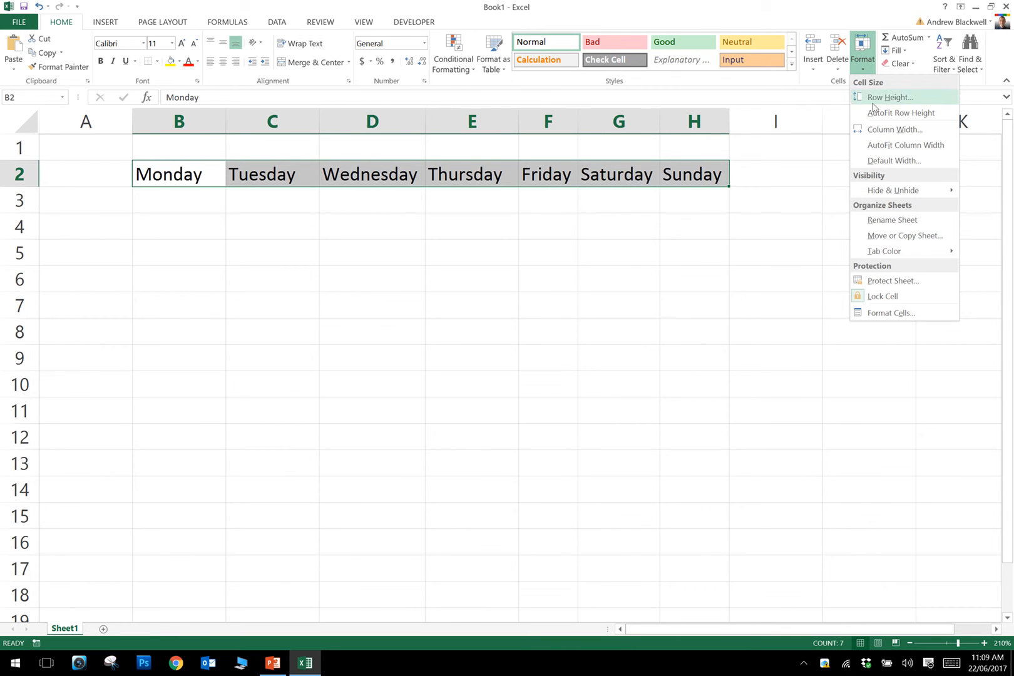
left_click(888, 130)
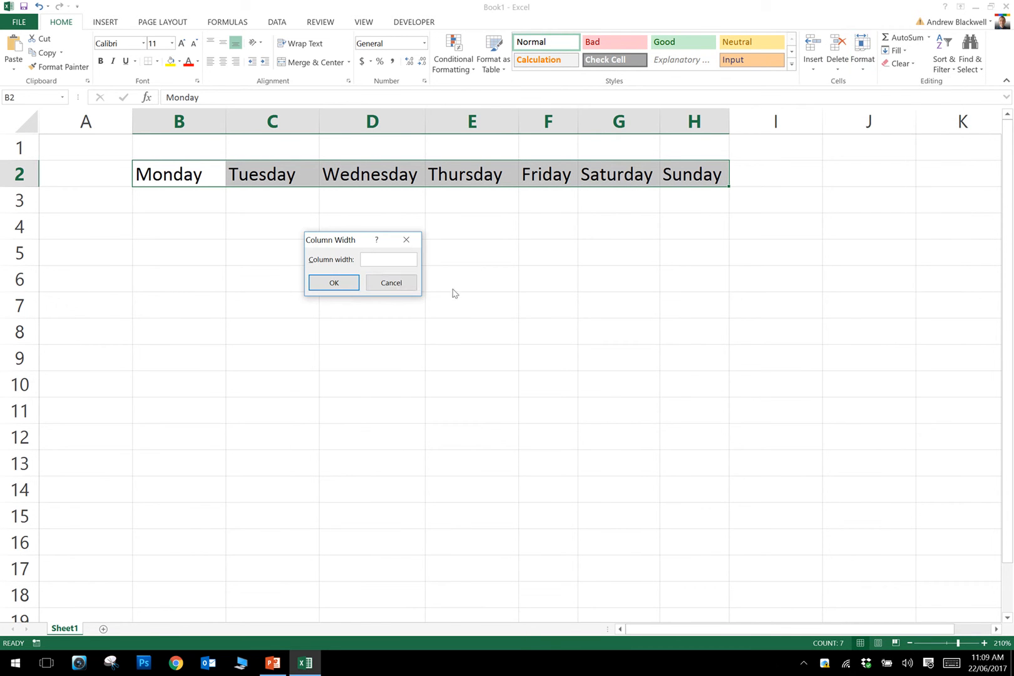
left_click(354, 286)
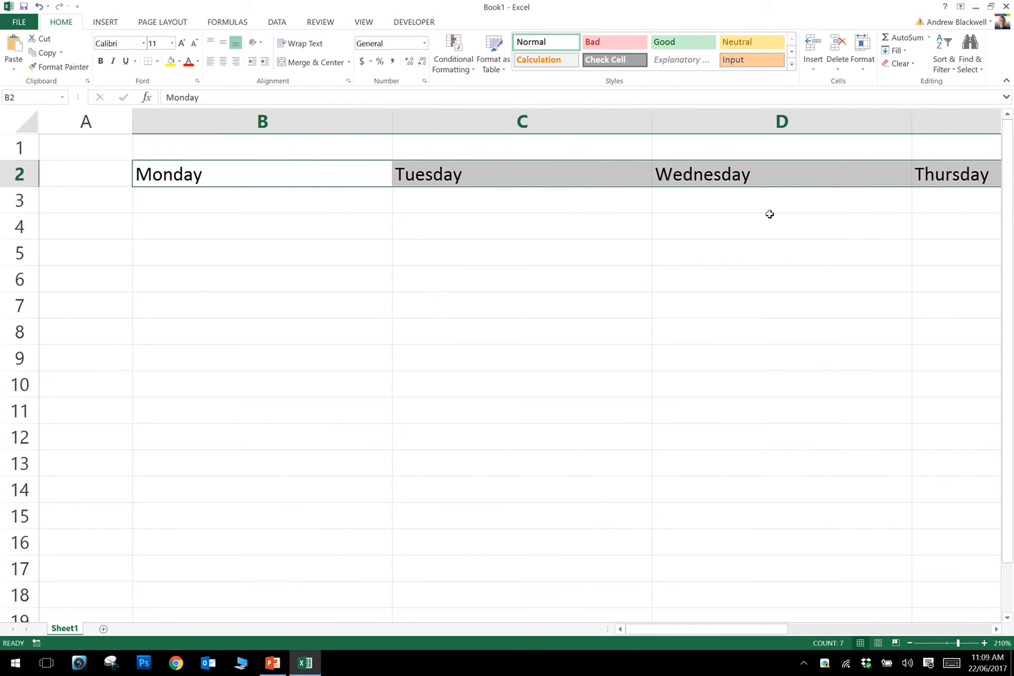
- Set the width of columns B to H to 10 and centre the weekday headings in B2:H2
left_click(863, 56)
left_click(857, 131)
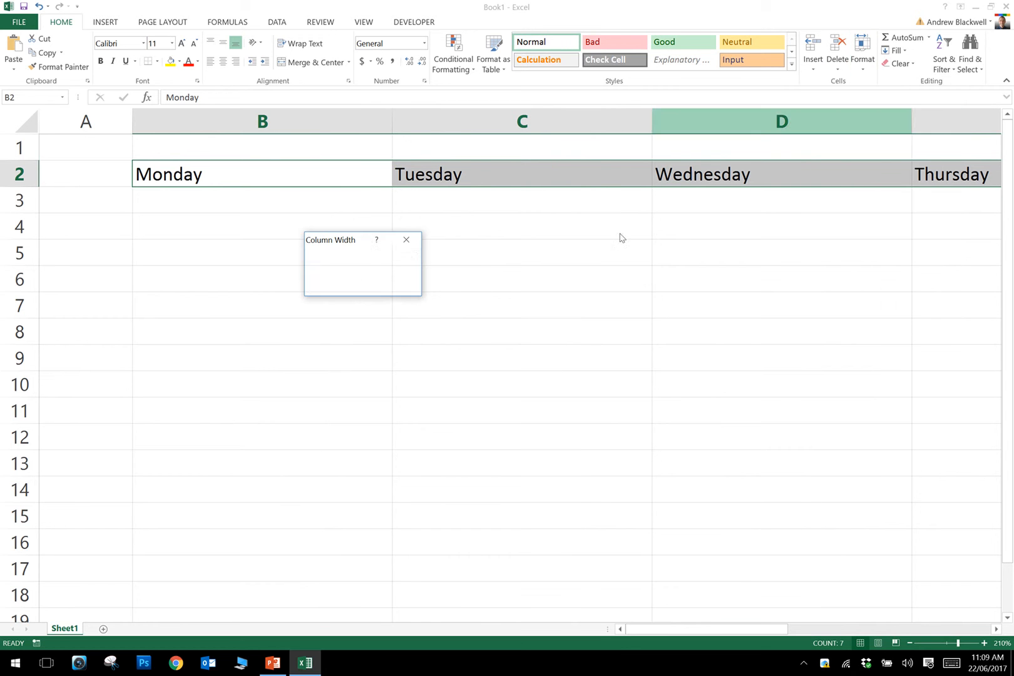
type("10")
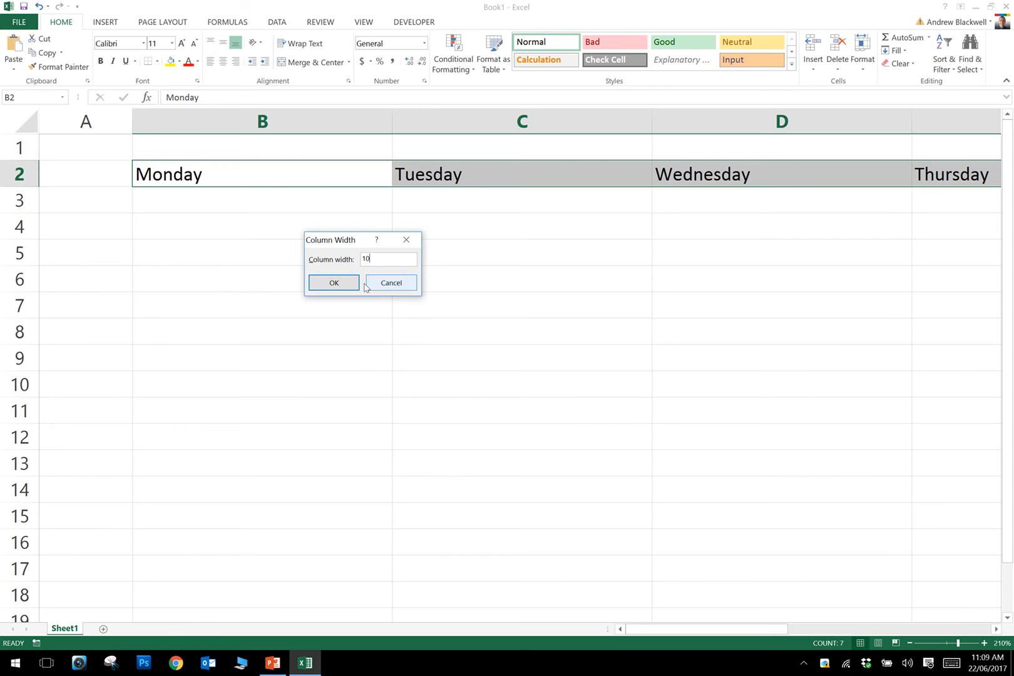
left_click(343, 285)
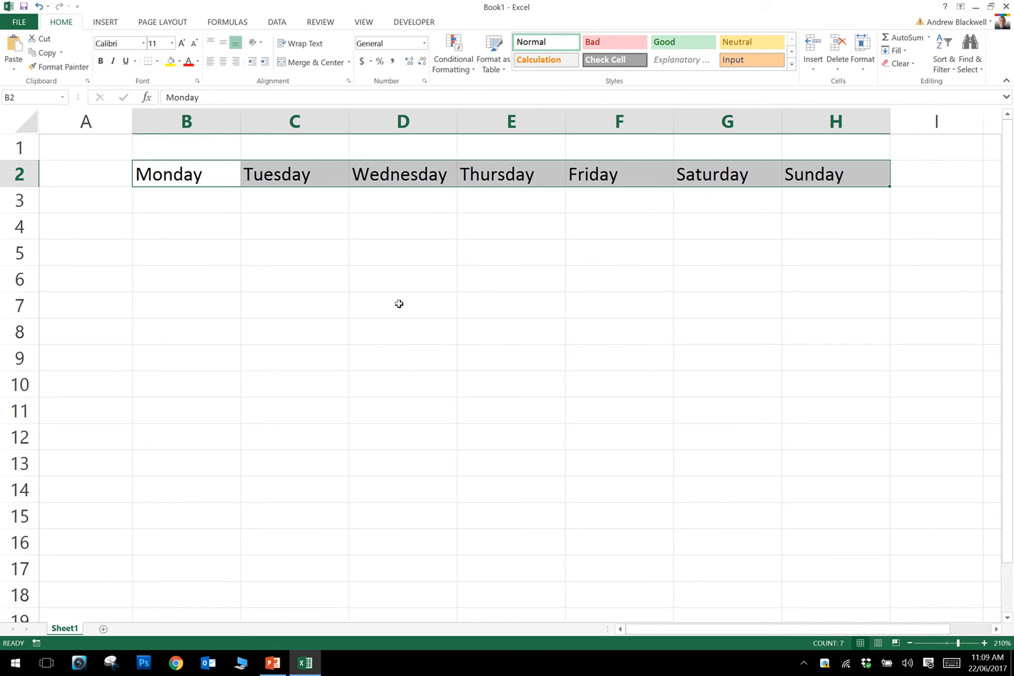
left_click(222, 61)
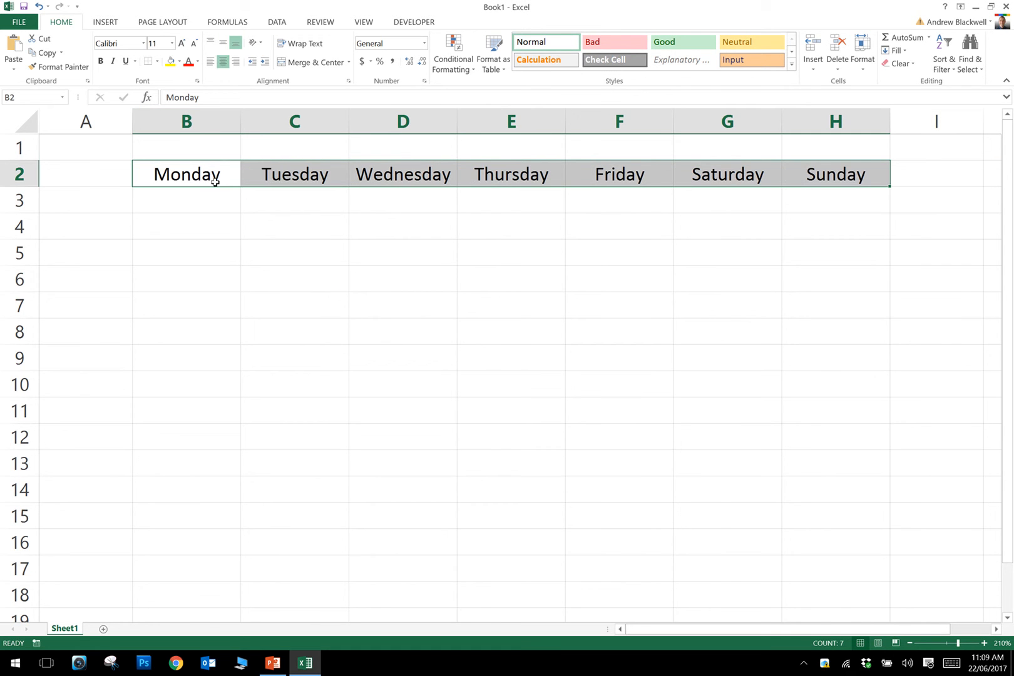
left_click(550, 276)
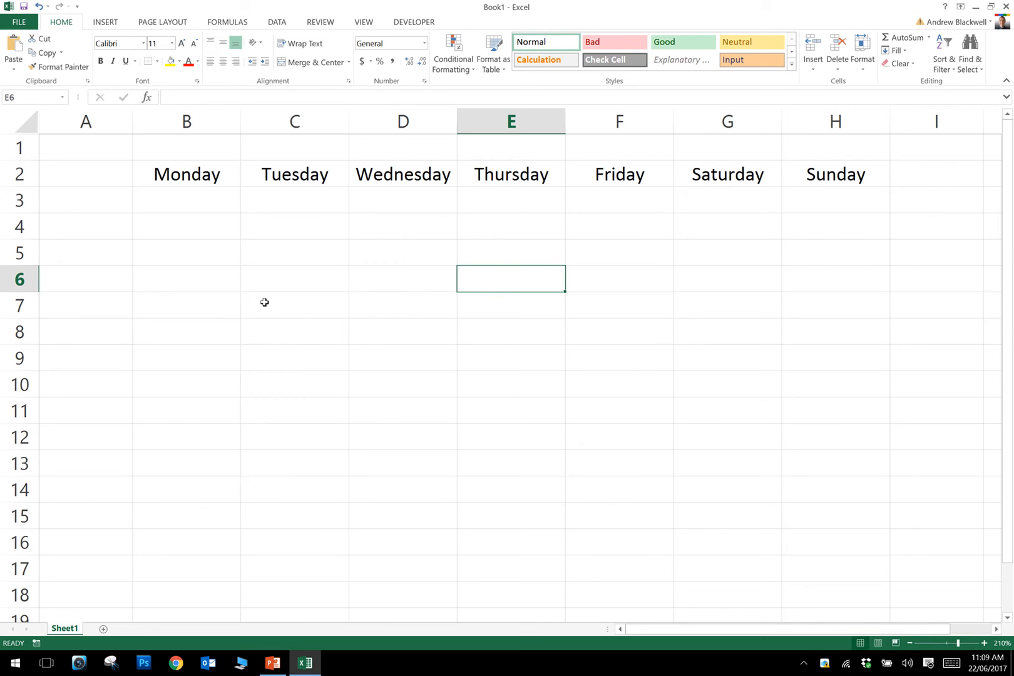
left_click(191, 149)
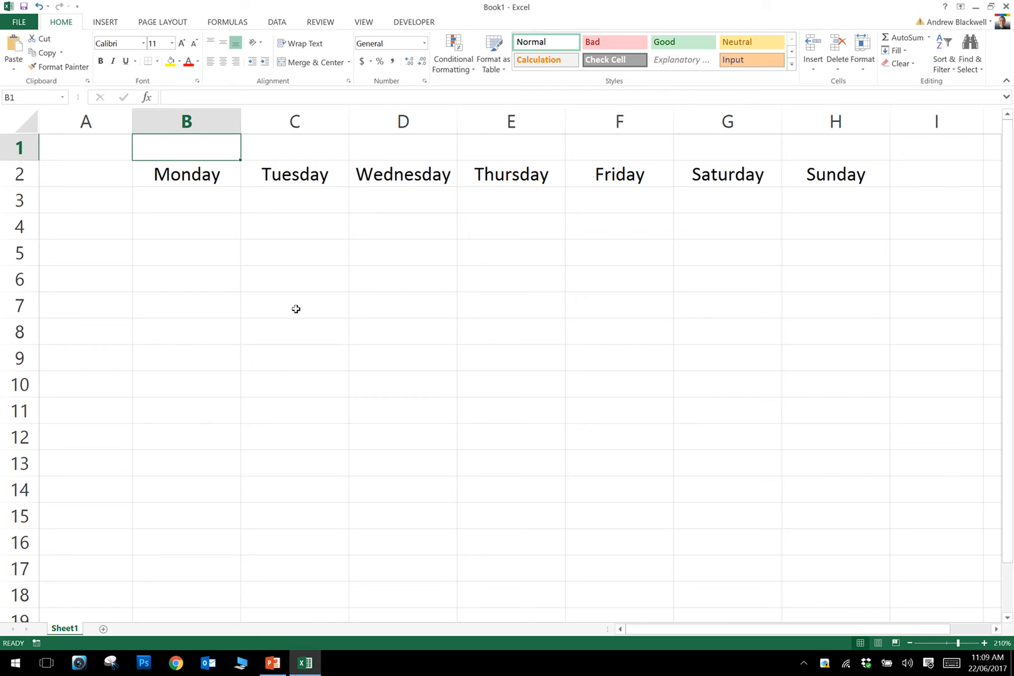
left_click(485, 150)
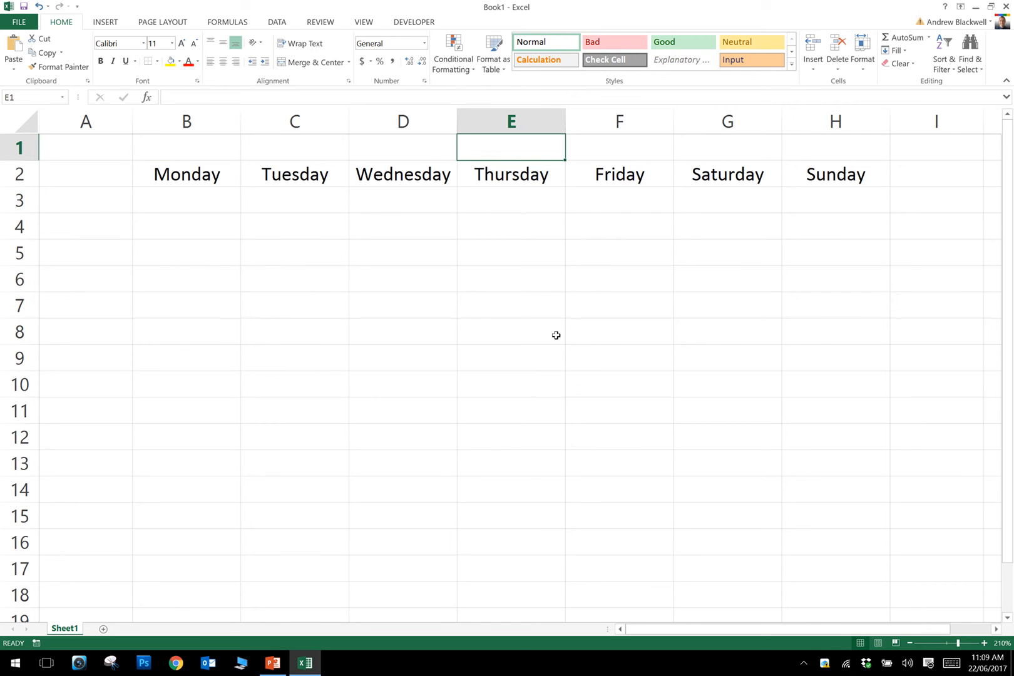
- Enter the date 22/06/2017 in cell E1 above the Thursday heading
type("22/0")
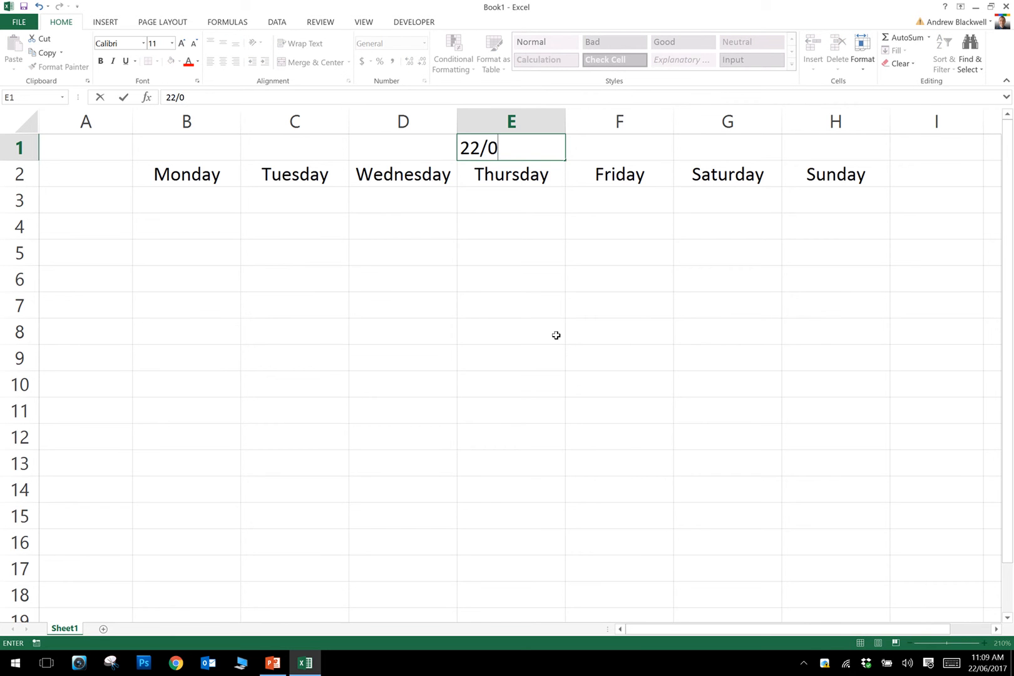
type("6/201")
key("BackSpace")
type("17")
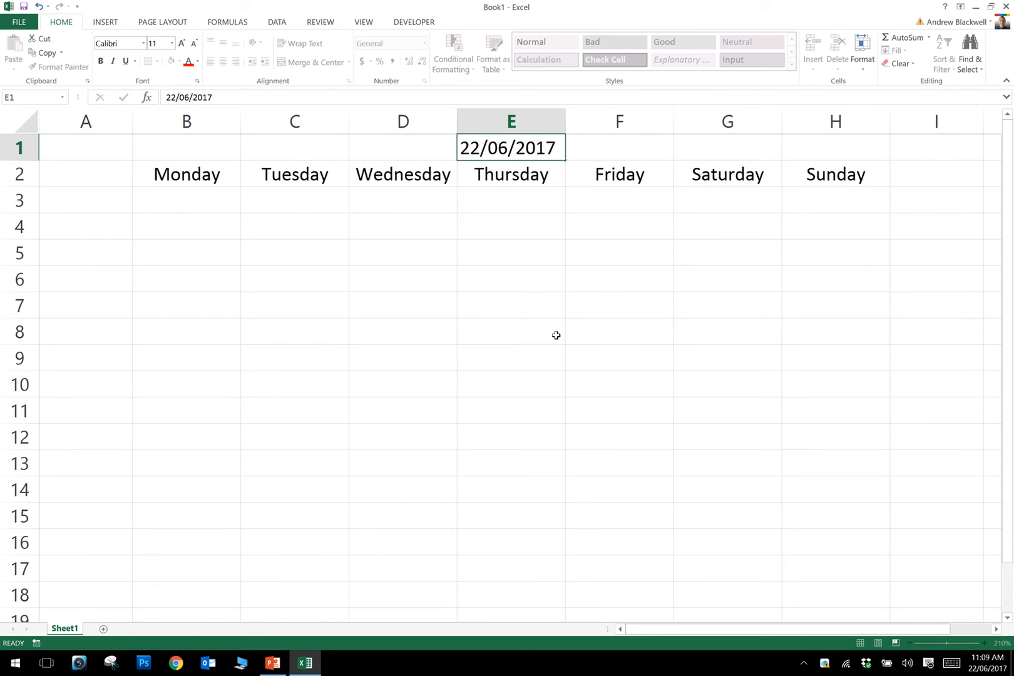
key("Return")
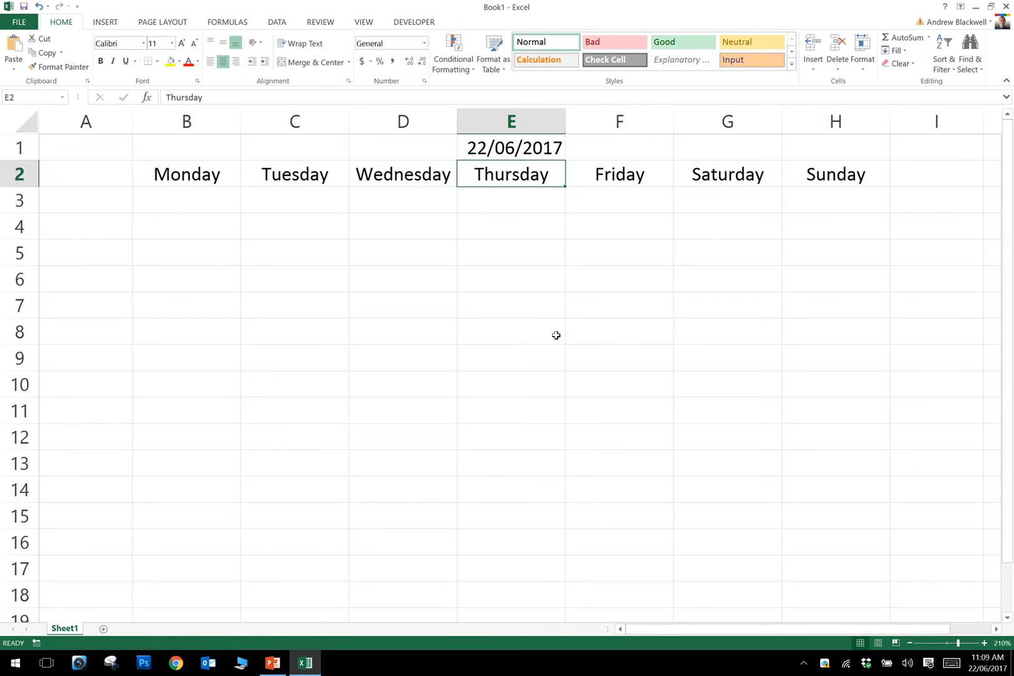
- Fill the date in E1 across to H1 with weekdays only, and extend the fill along row 1 to AI1
left_click(514, 151)
left_click_drag(565, 161, 852, 165)
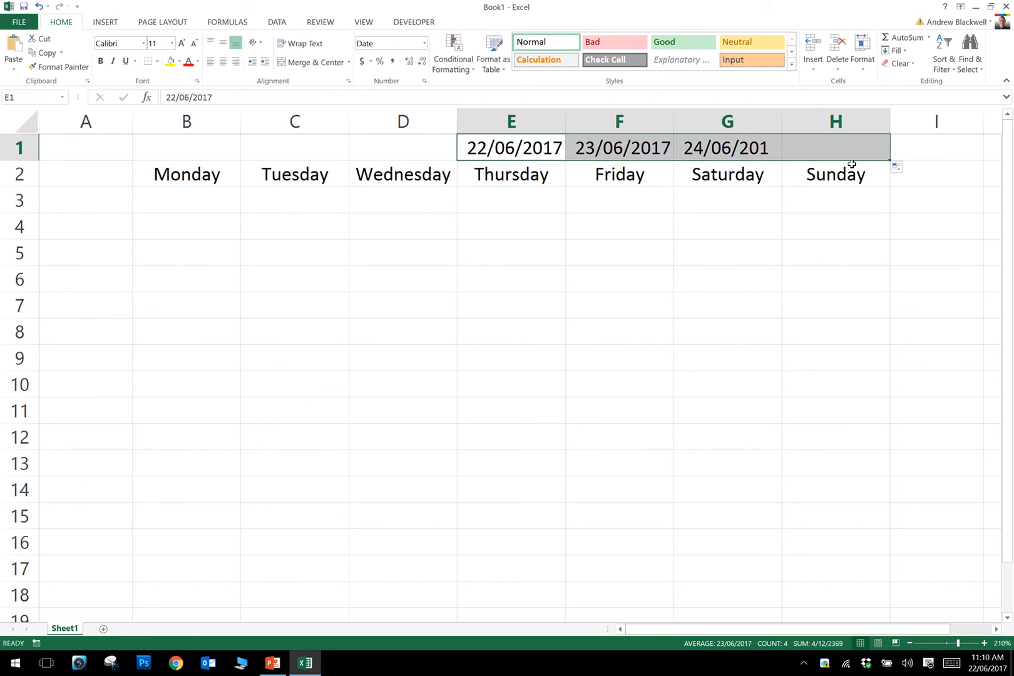
left_click(899, 167)
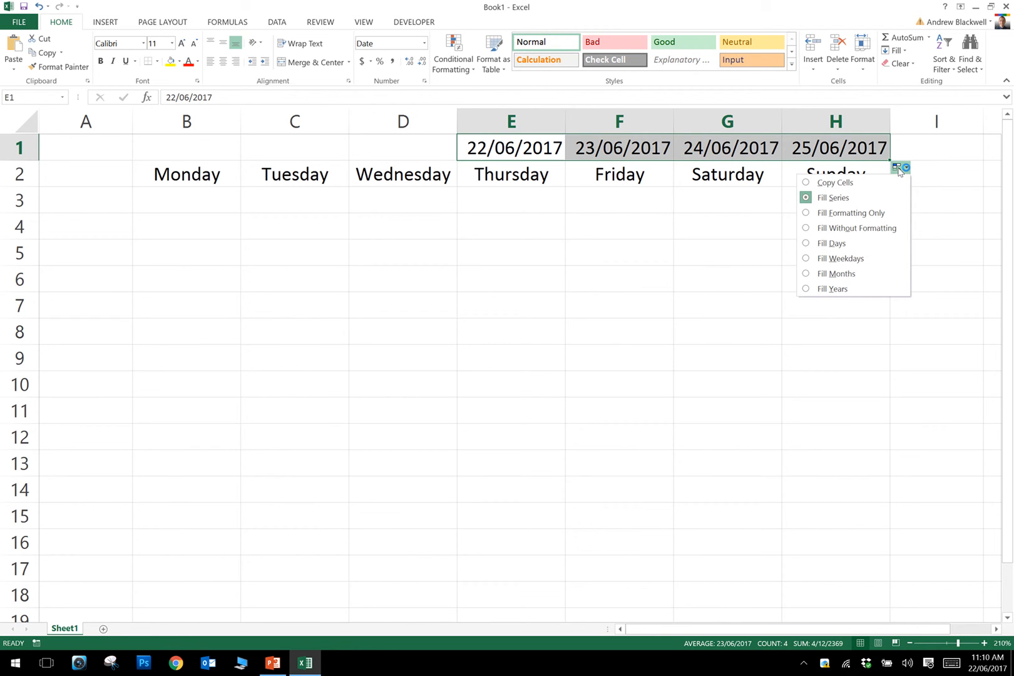
left_click(840, 258)
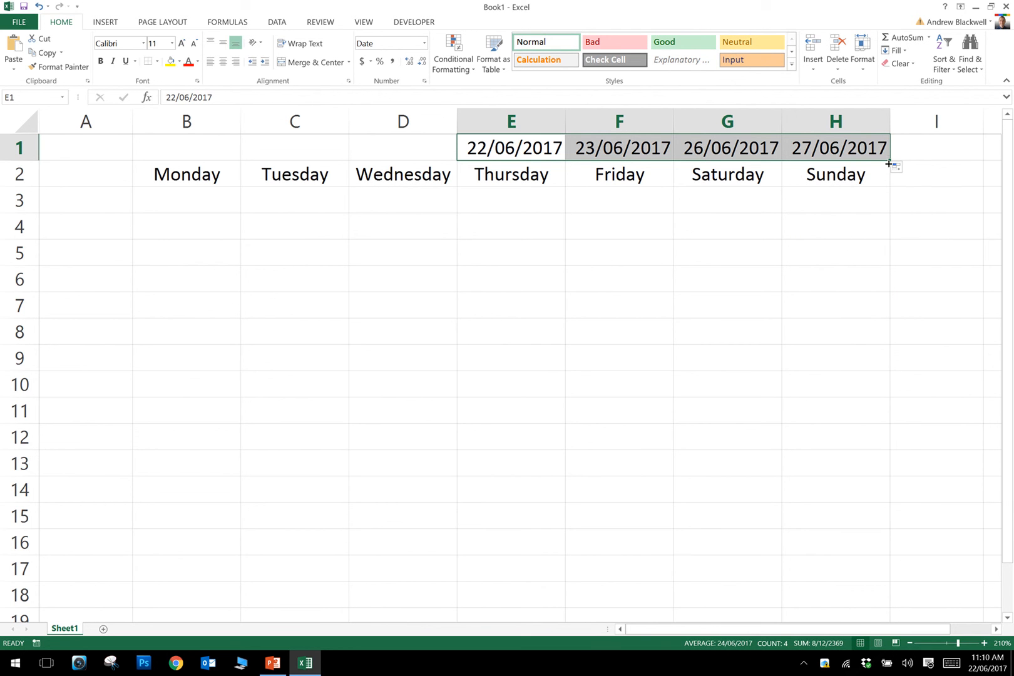
left_click_drag(890, 160, 929, 168)
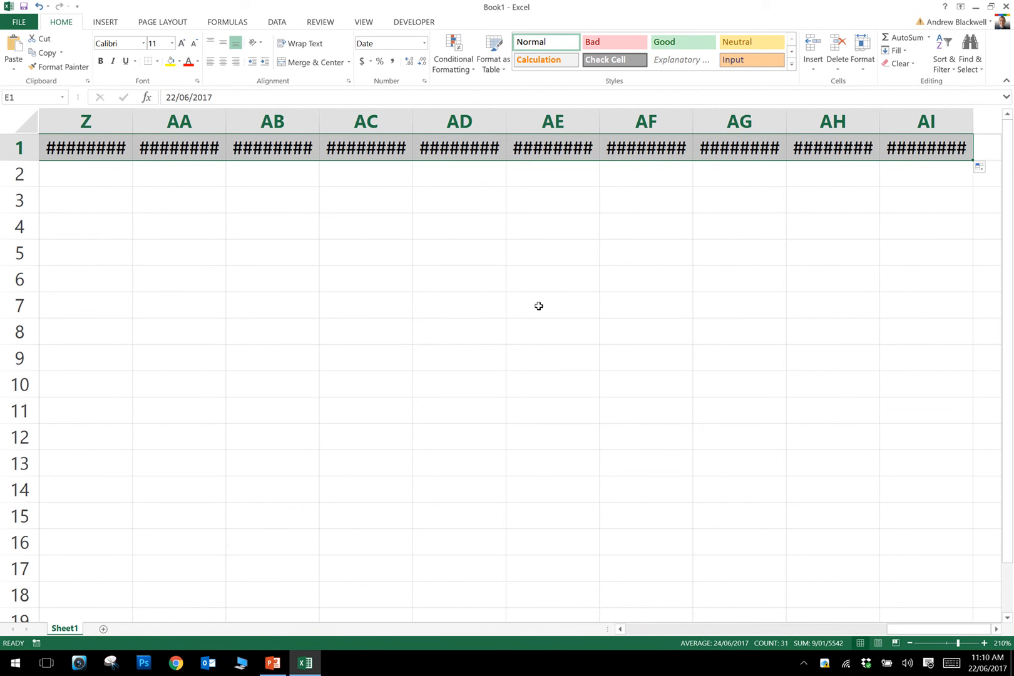
- AutoFit the widths of columns Z, AA and AB to their dates
left_click(112, 148)
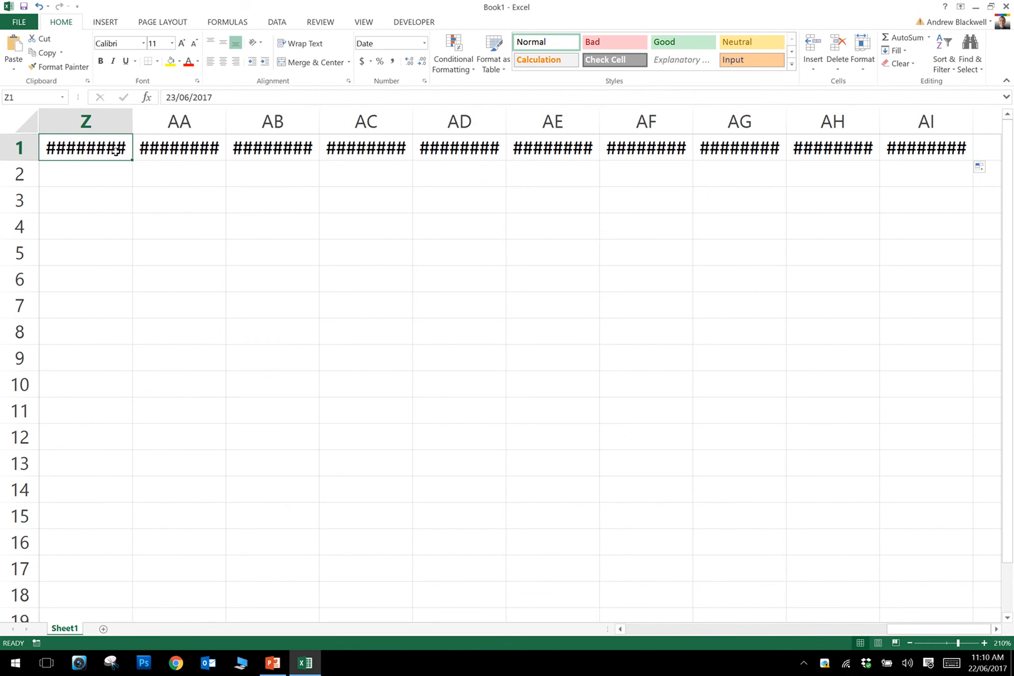
double_click(132, 121)
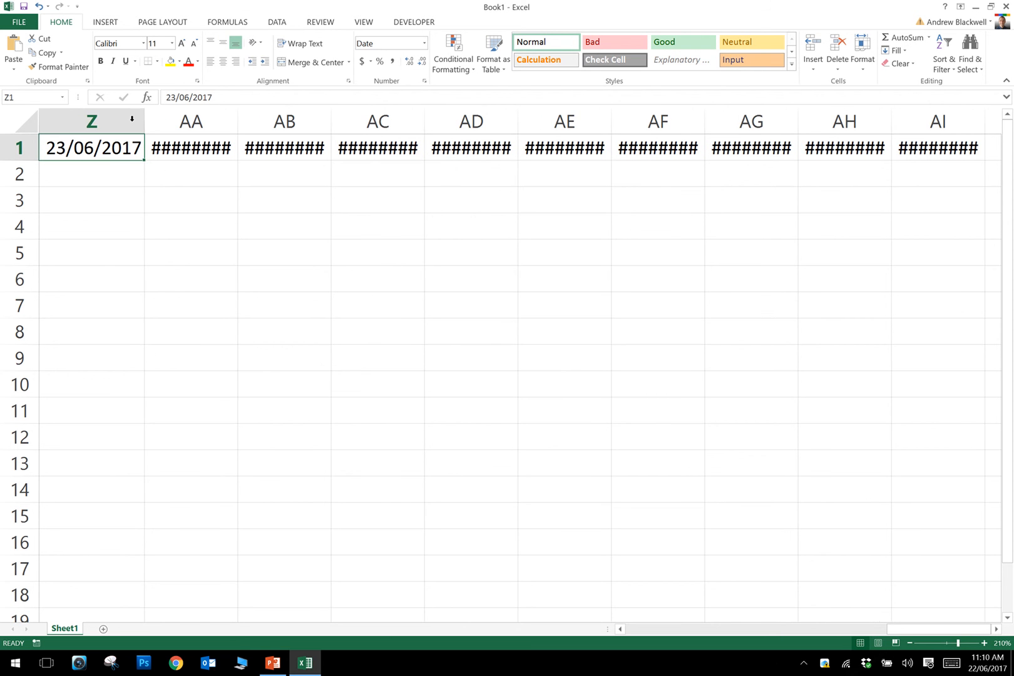
left_click(187, 148)
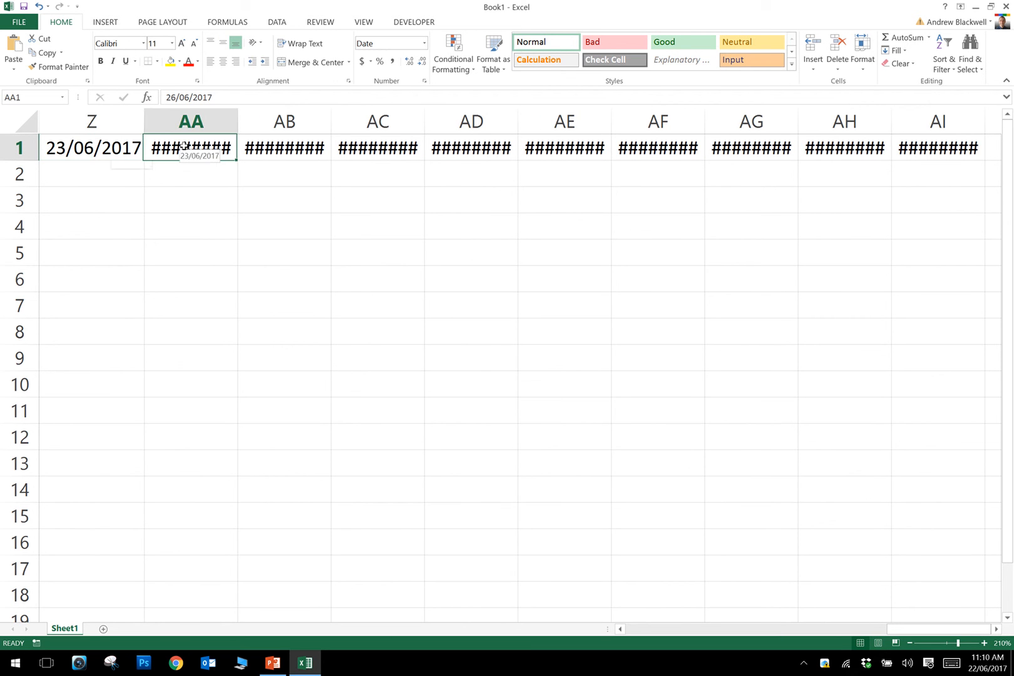
double_click(238, 114)
key("Right")
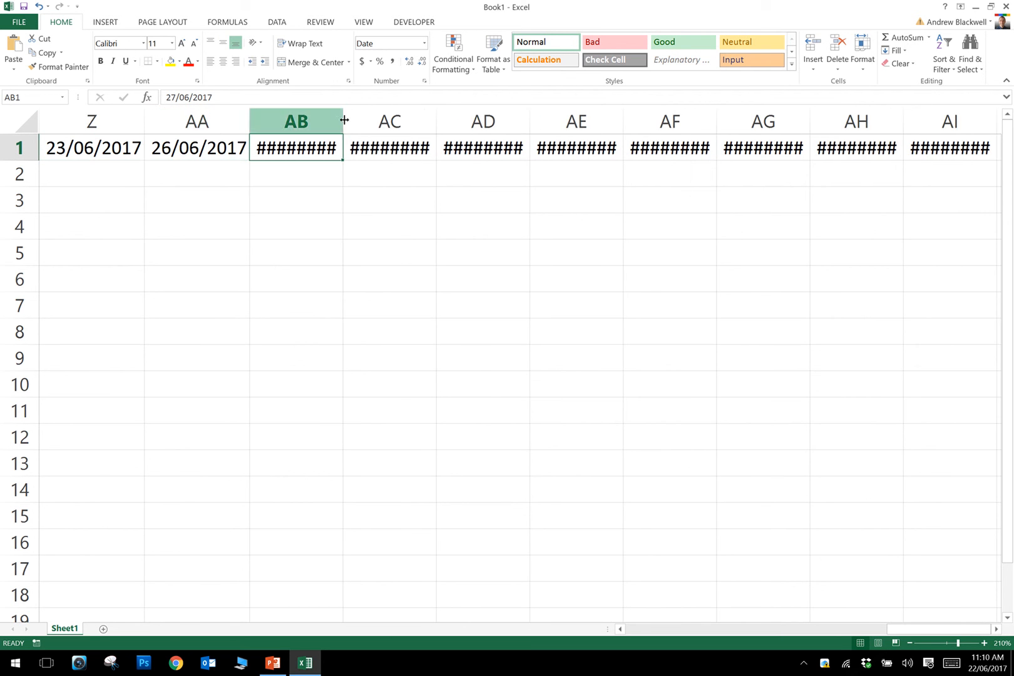
left_click(342, 120)
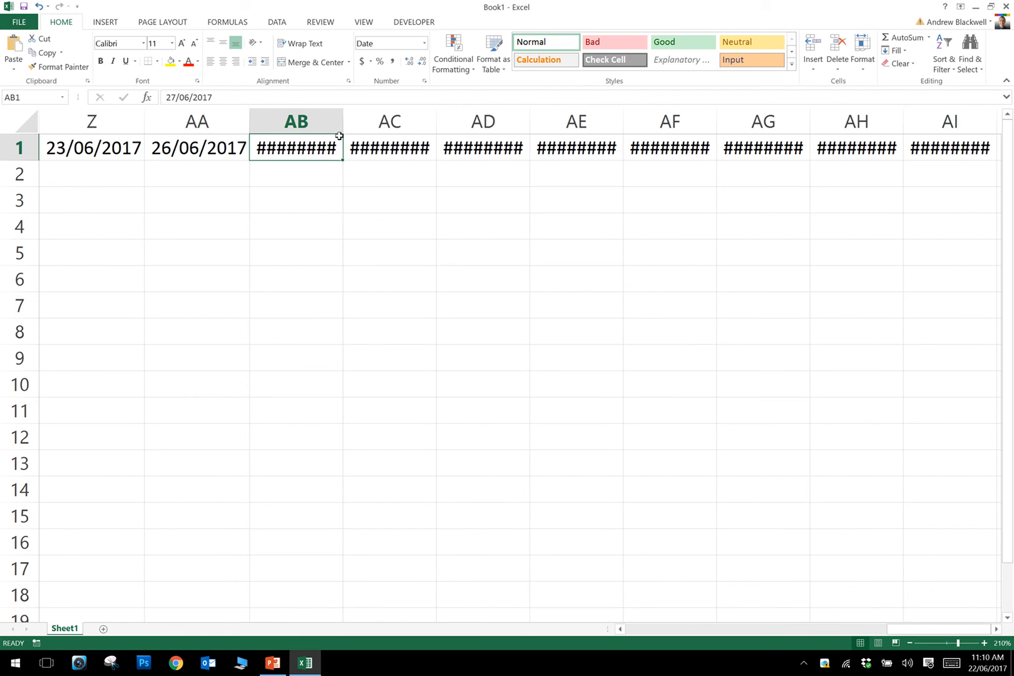
double_click(343, 122)
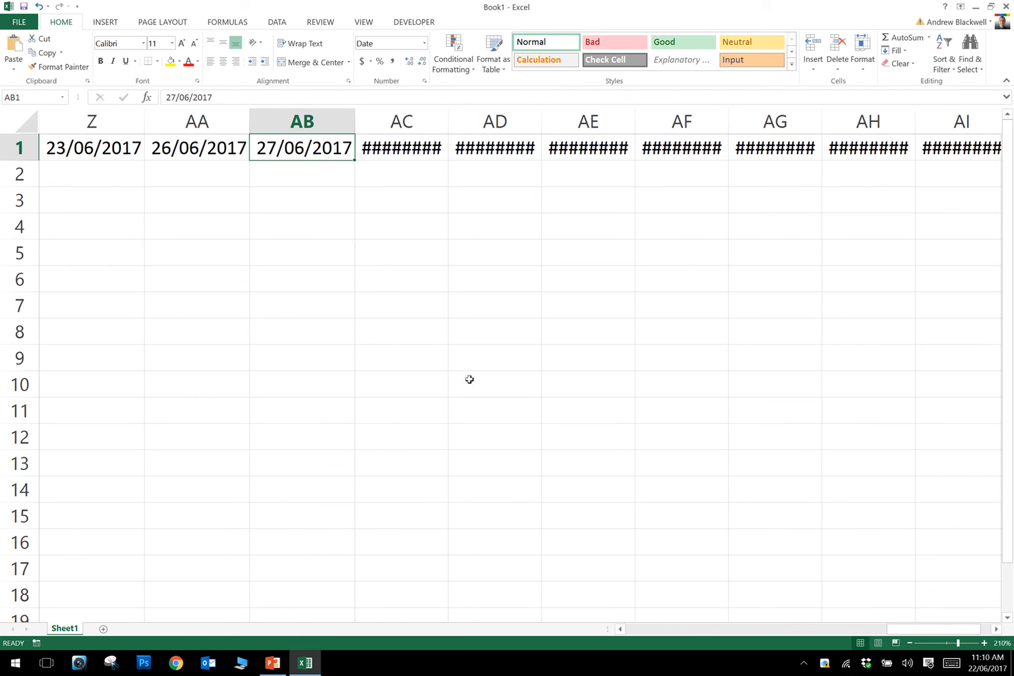
- AutoFit the widths of columns I, J and K to their dates
left_click(694, 637)
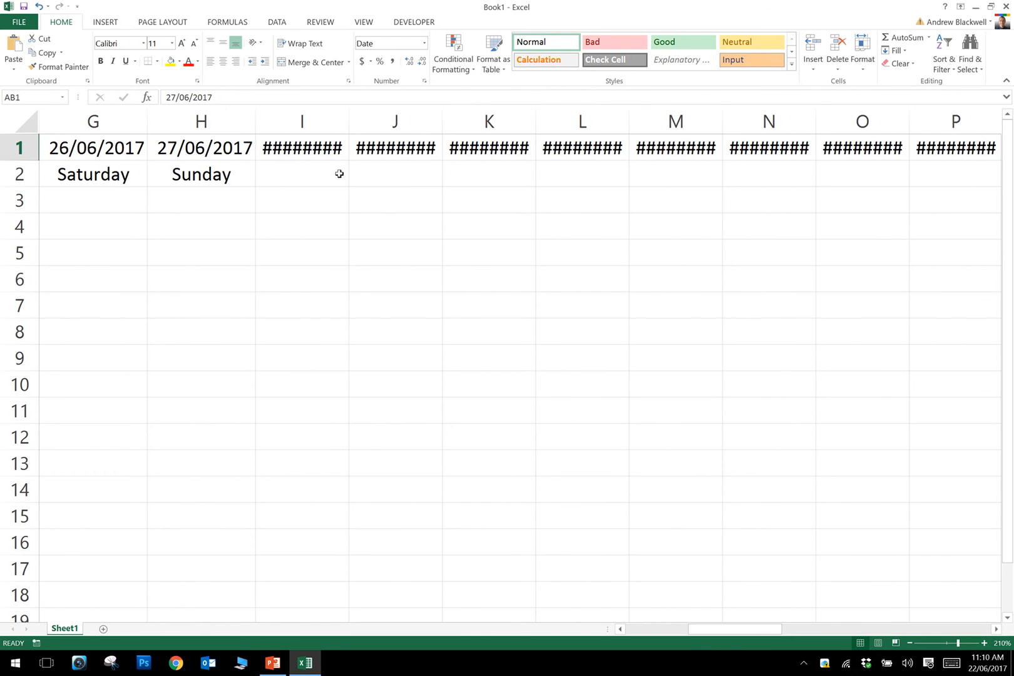
double_click(349, 121)
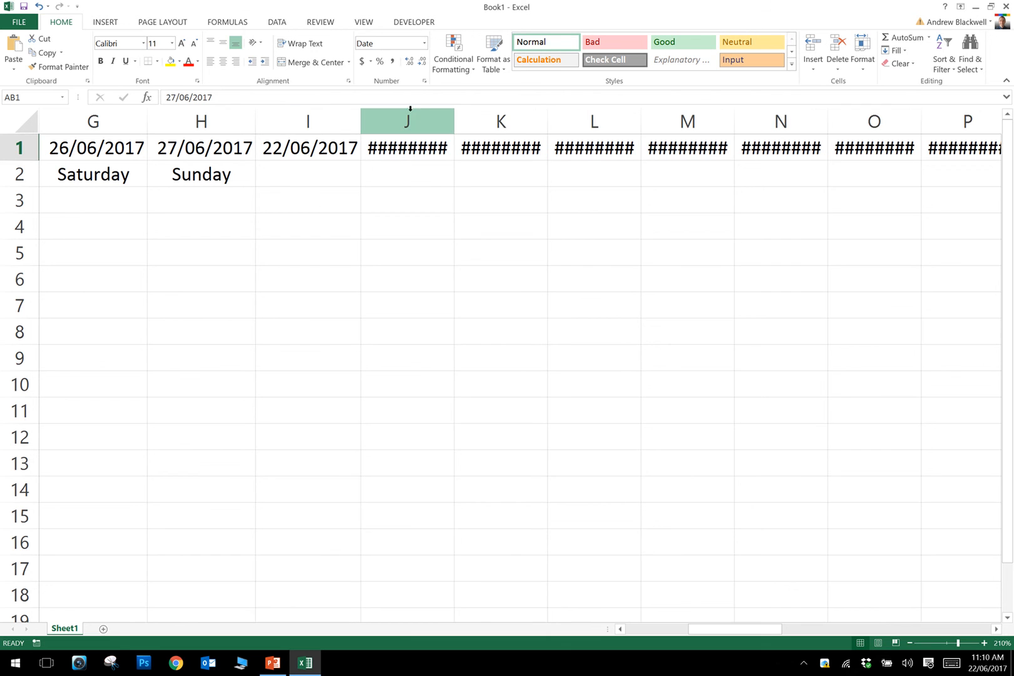
double_click(455, 119)
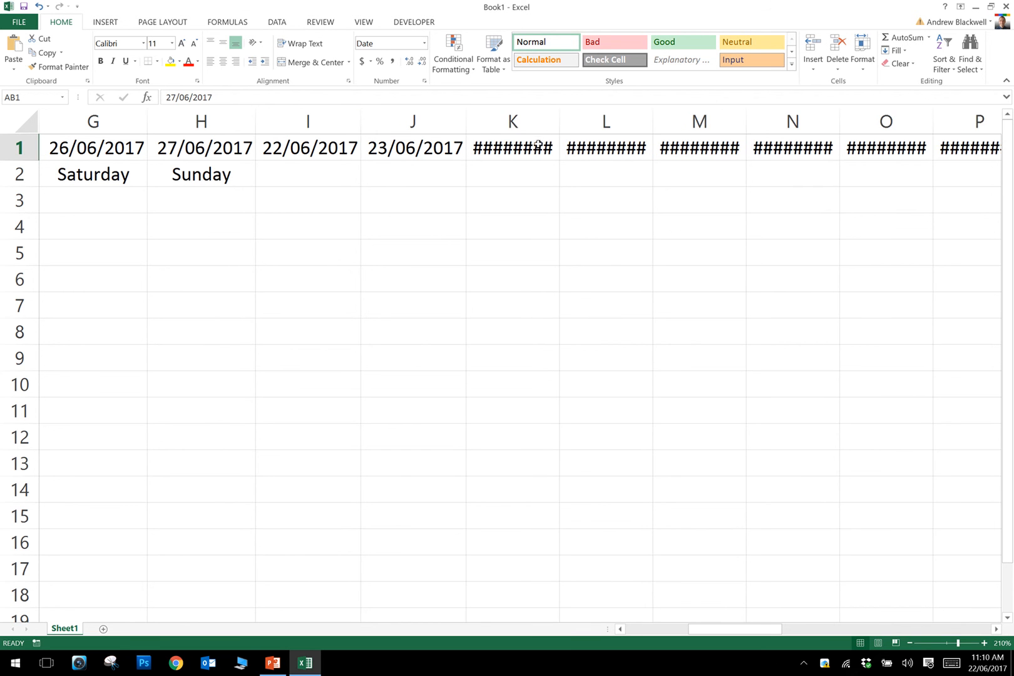
double_click(558, 119)
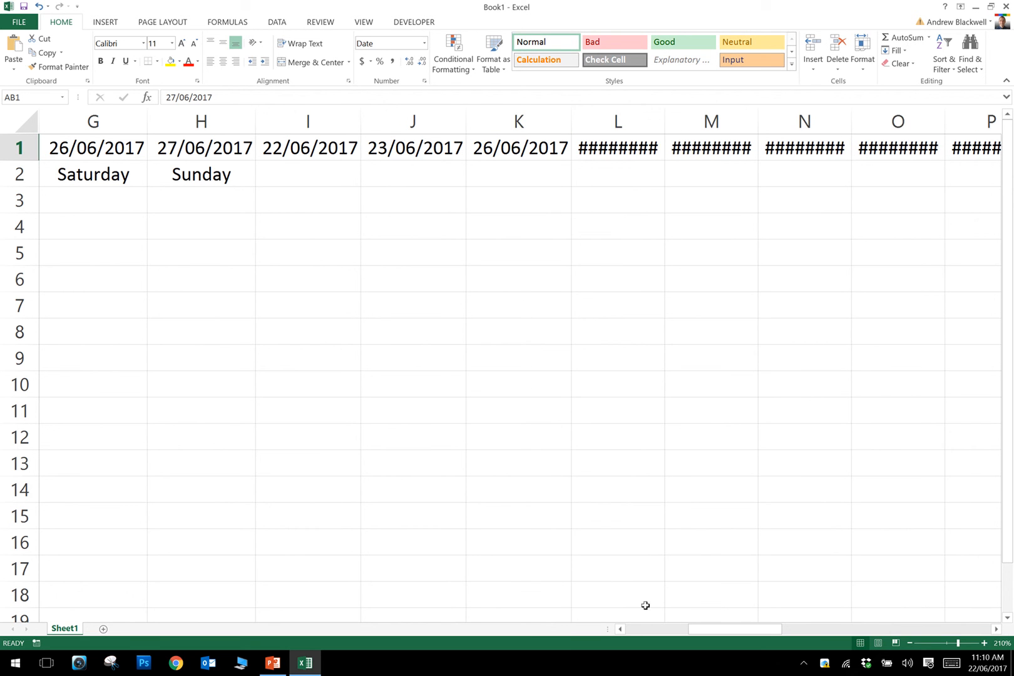
- Check the dates in F1 and G1 against their headings and replace Saturday in G2 with Monday
left_click_drag(684, 634, 630, 633)
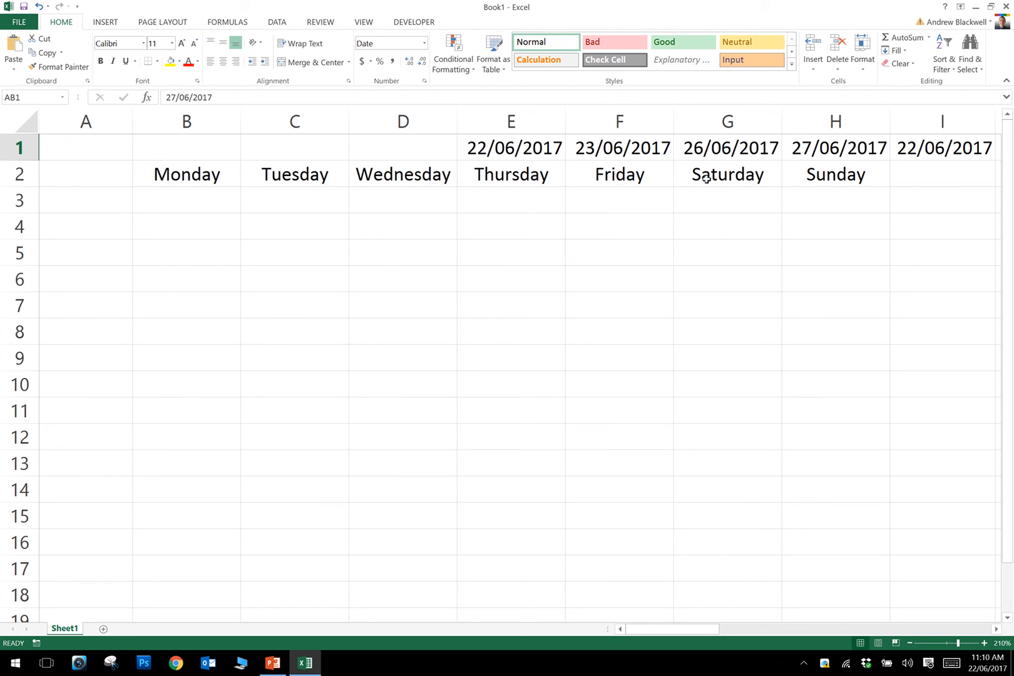
left_click(697, 148)
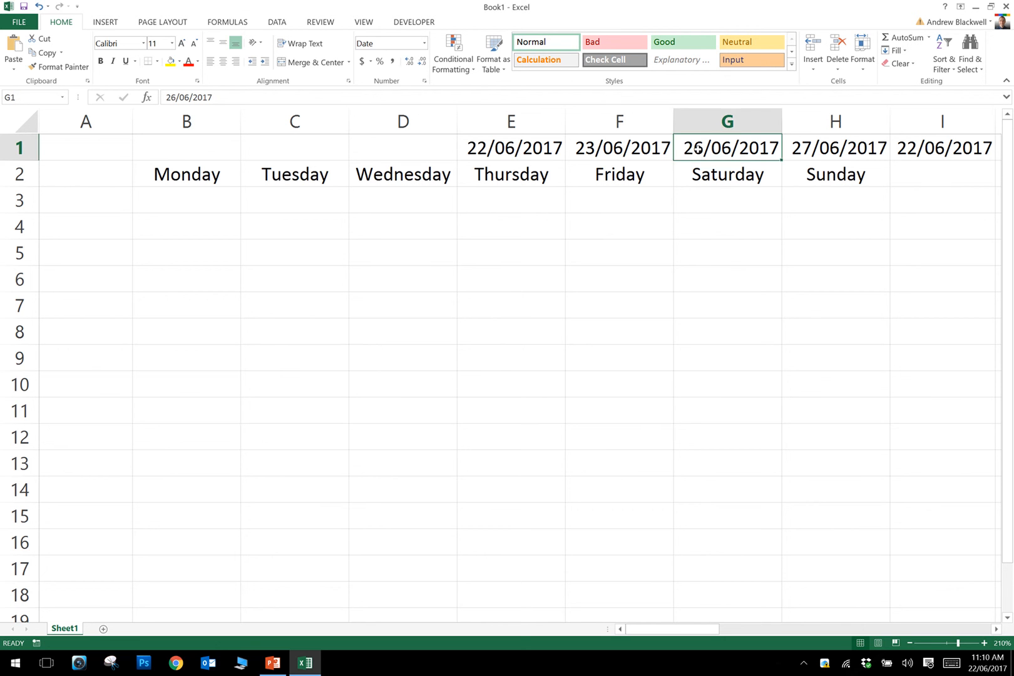
left_click(624, 147)
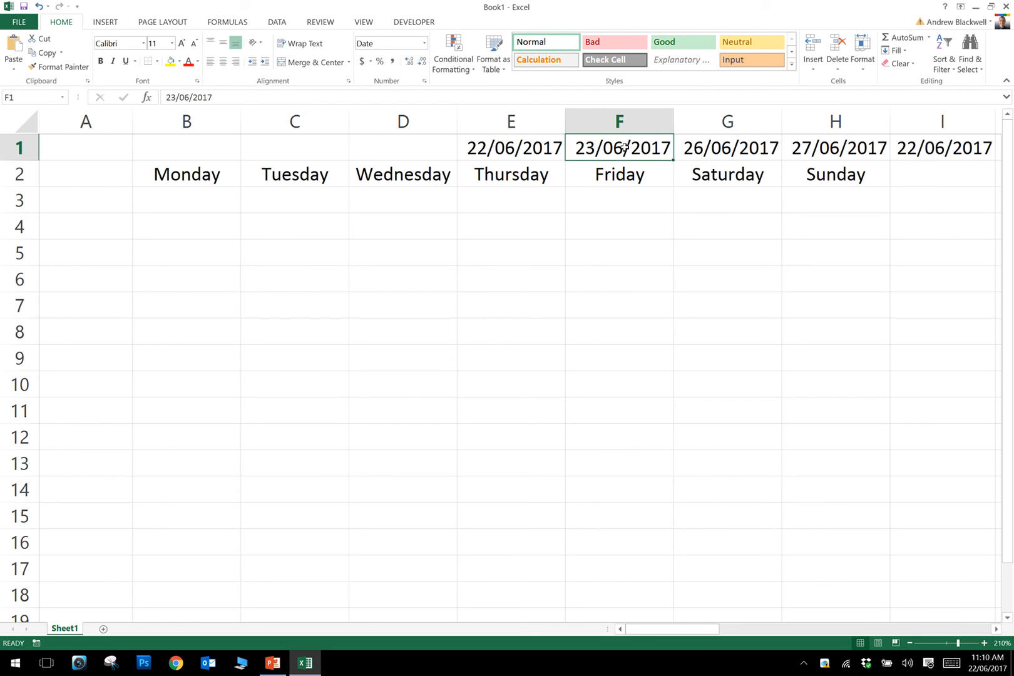
left_click(727, 149)
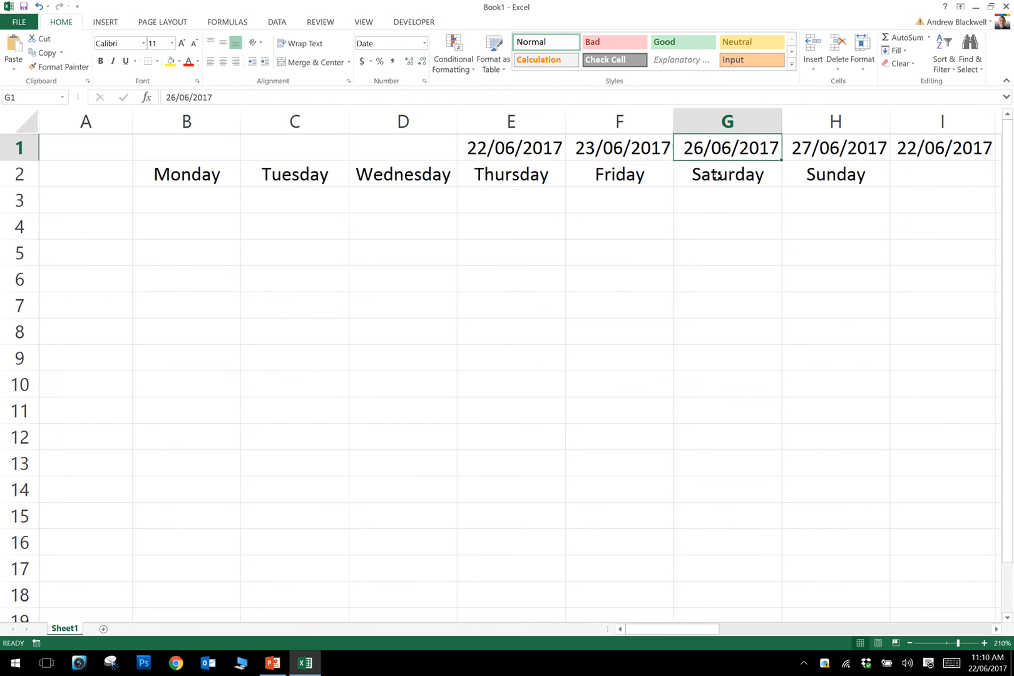
left_click(718, 168)
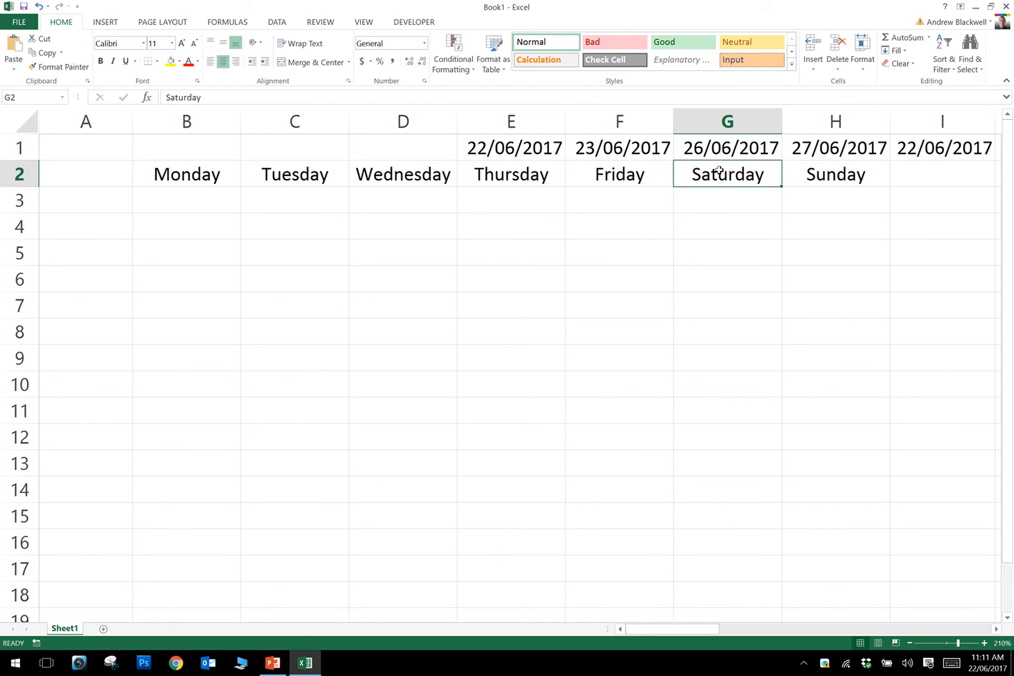
type("Monday")
key("Return")
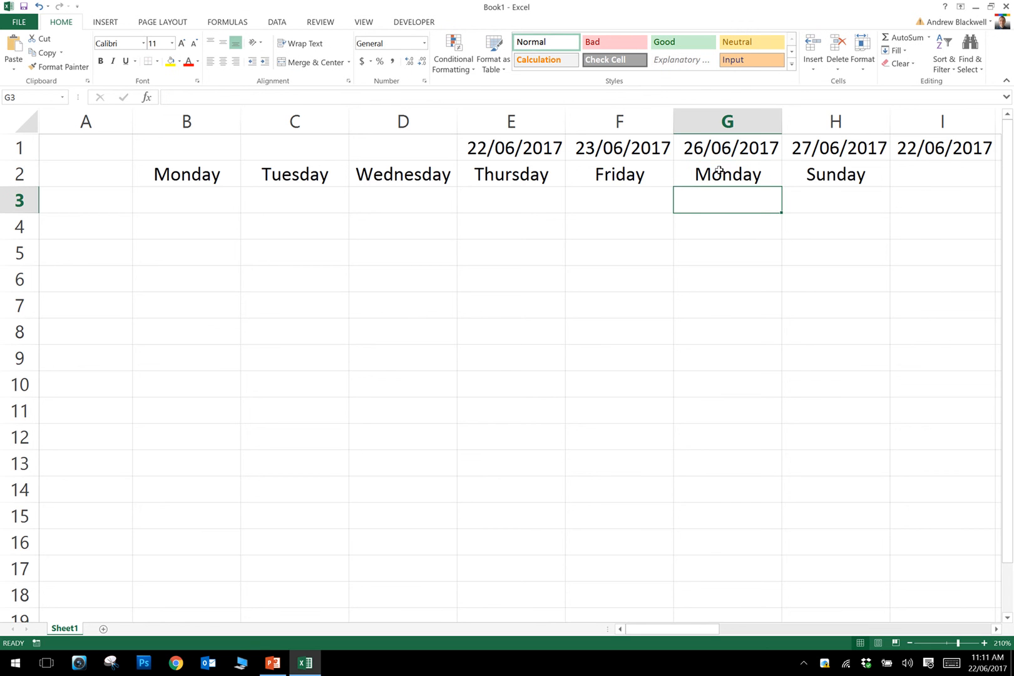
- Fill the weekday series from Monday in G2 across to Wednesday in I2
left_click(729, 170)
left_click_drag(781, 187, 945, 189)
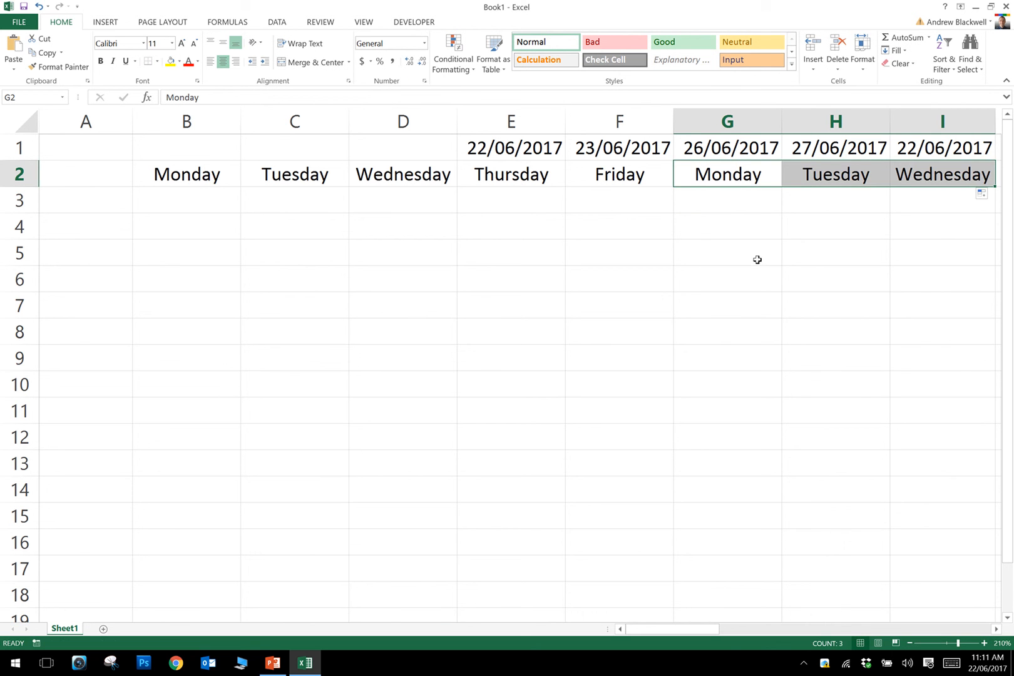
left_click(690, 294)
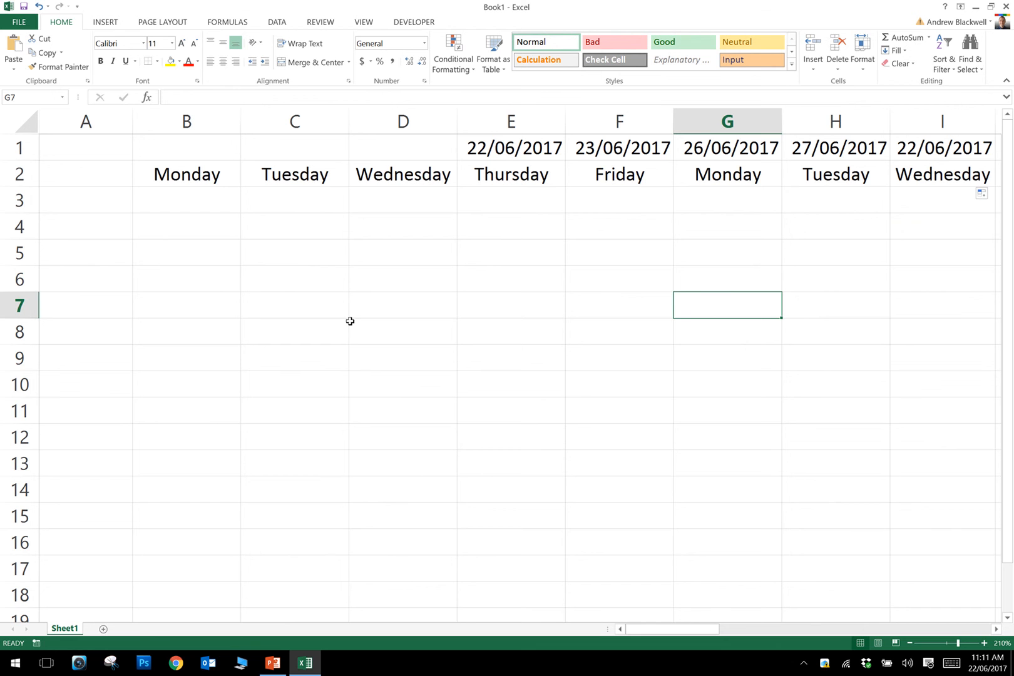
- Enter 1 in cell A3 and 2 in cell A4
left_click(86, 216)
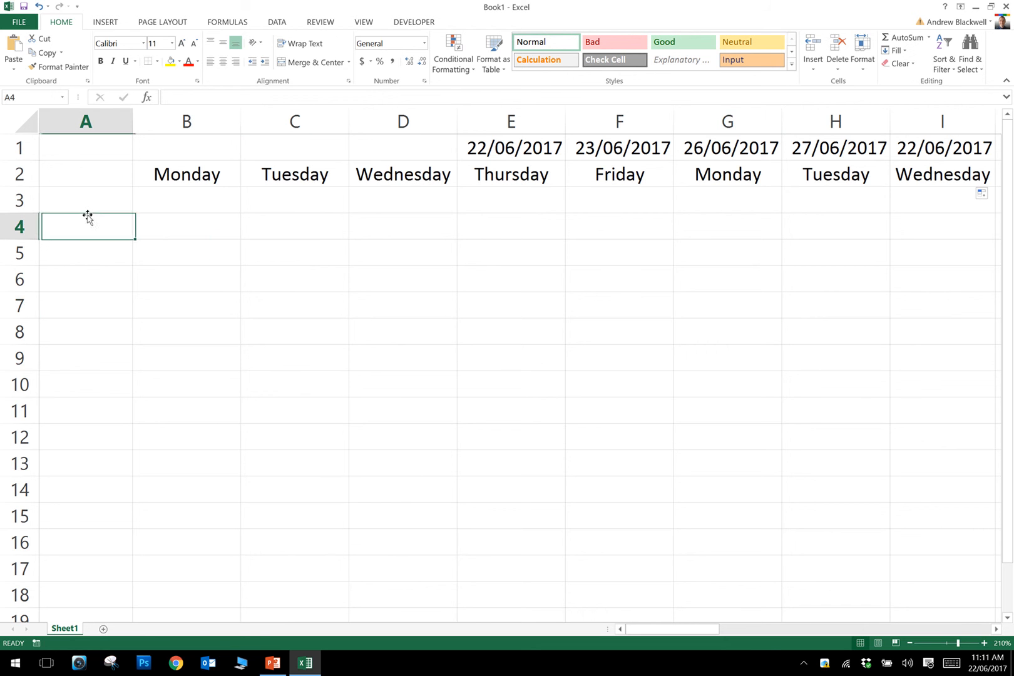
left_click(85, 203)
type("1")
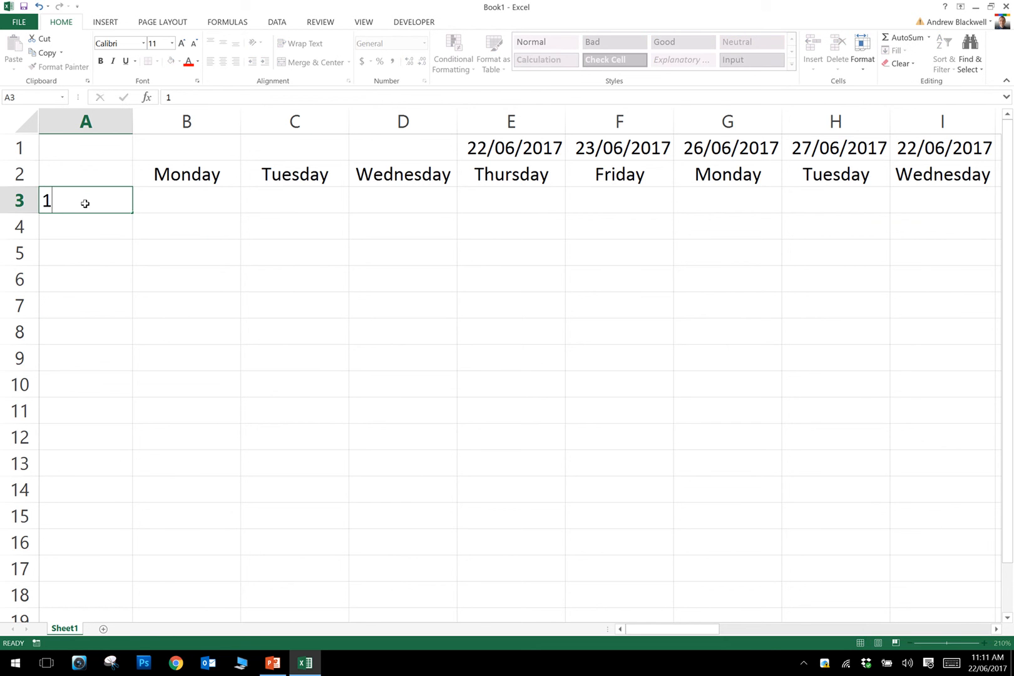
key("Return")
type("2")
key("Return")
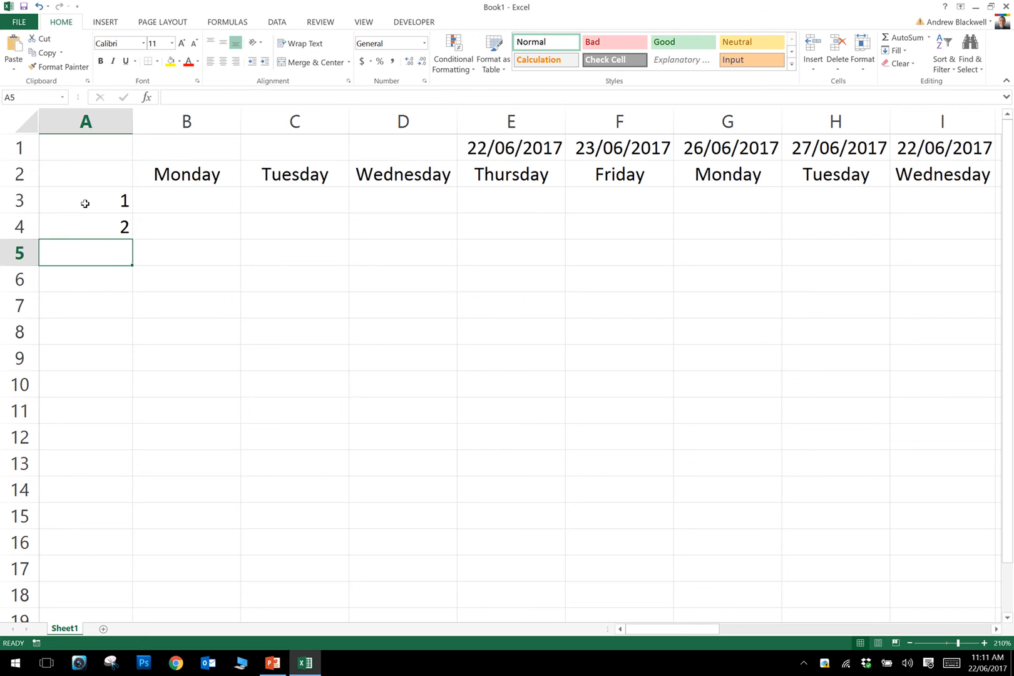
- Fill column A down to A11 from the single value 1 in A3
left_click_drag(85, 203, 87, 229)
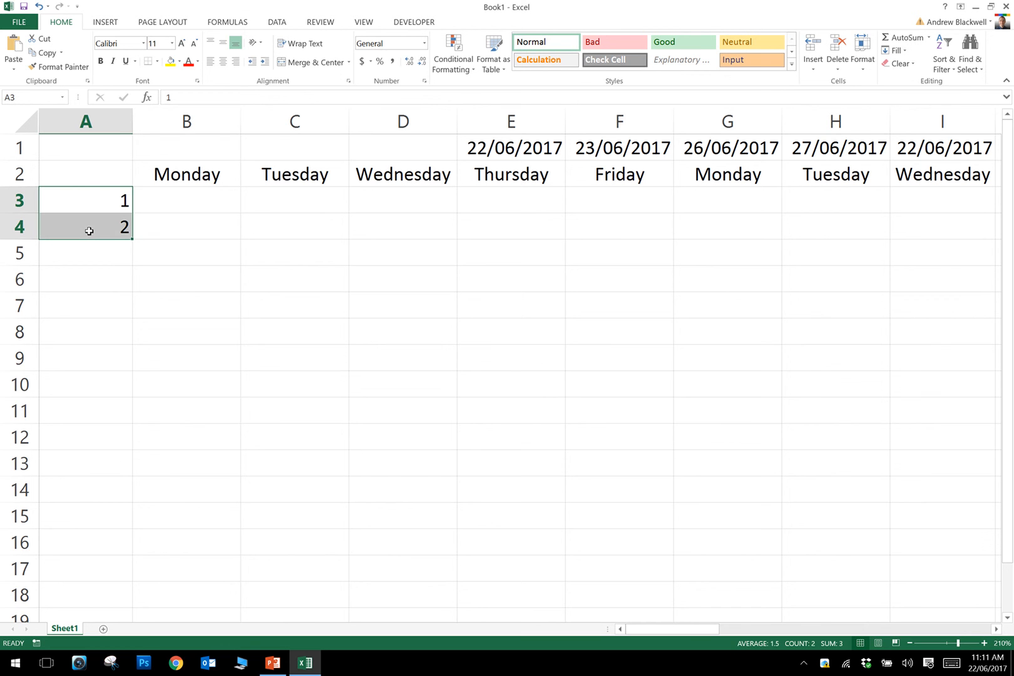
left_click(80, 197)
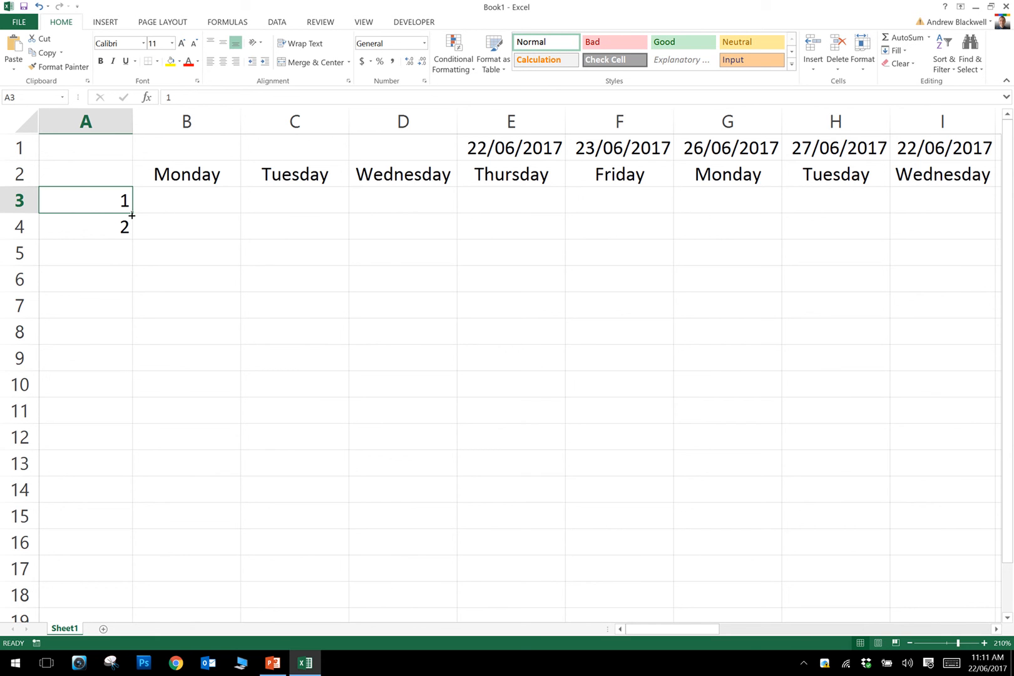
left_click_drag(133, 213, 139, 414)
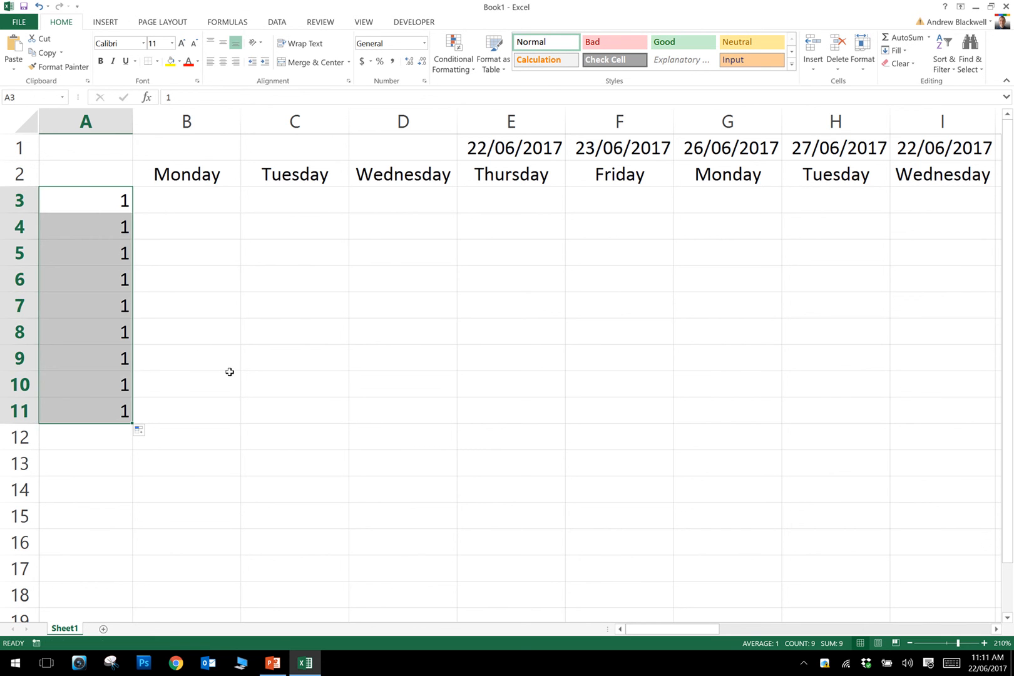
- Set A4 to 2 and fill the number series from A3:A4 down to 14 in A16
left_click(91, 228)
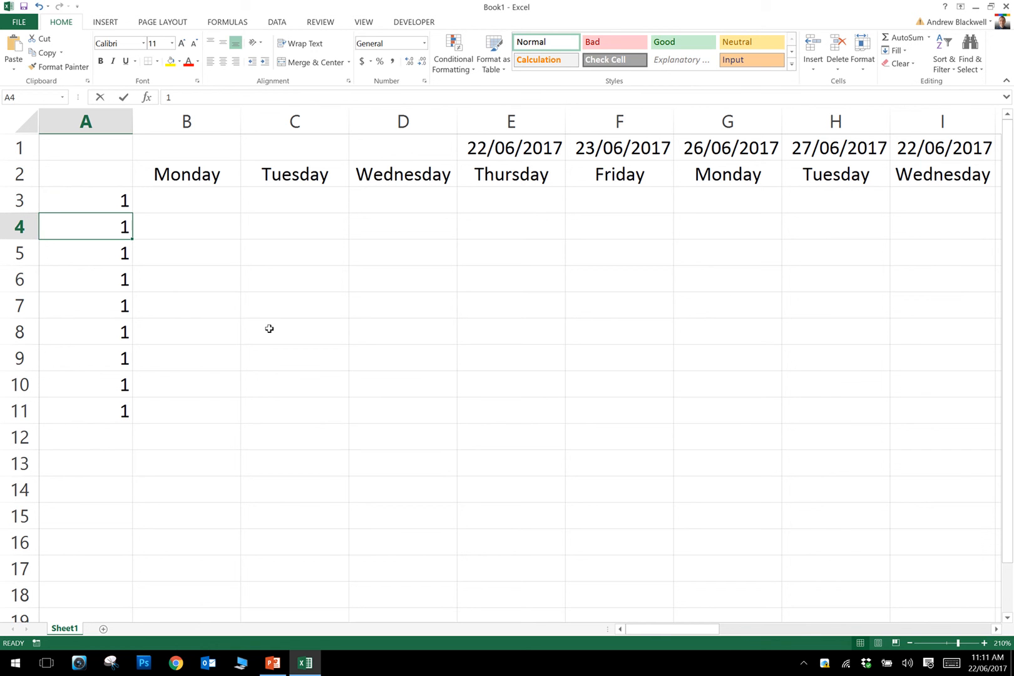
type("2")
left_click(106, 210)
left_click_drag(90, 219, 138, 542)
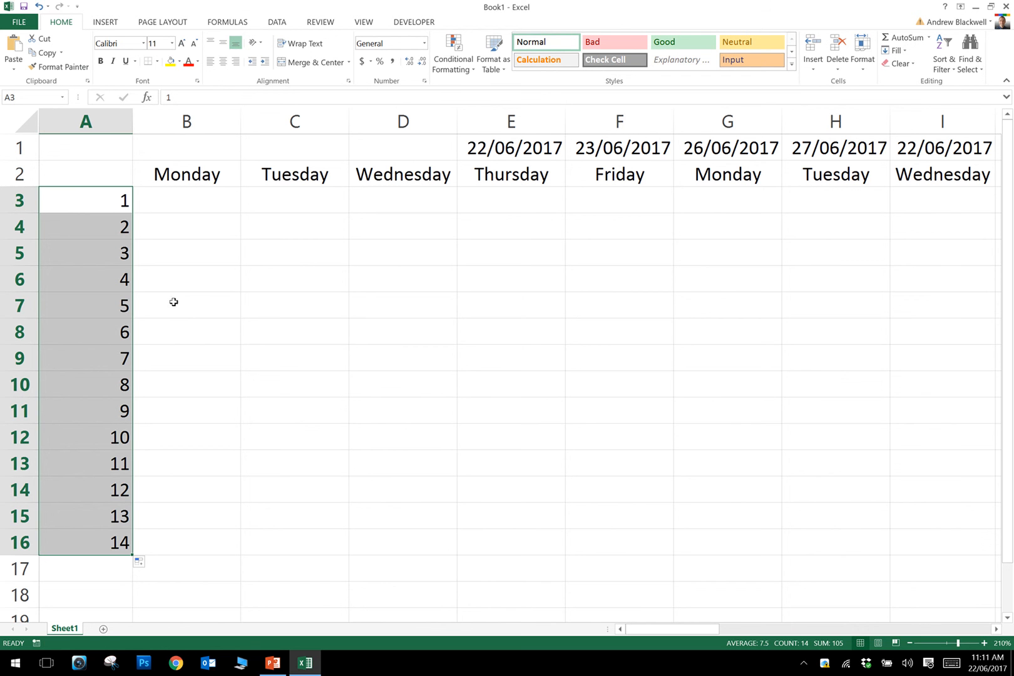
left_click(400, 249)
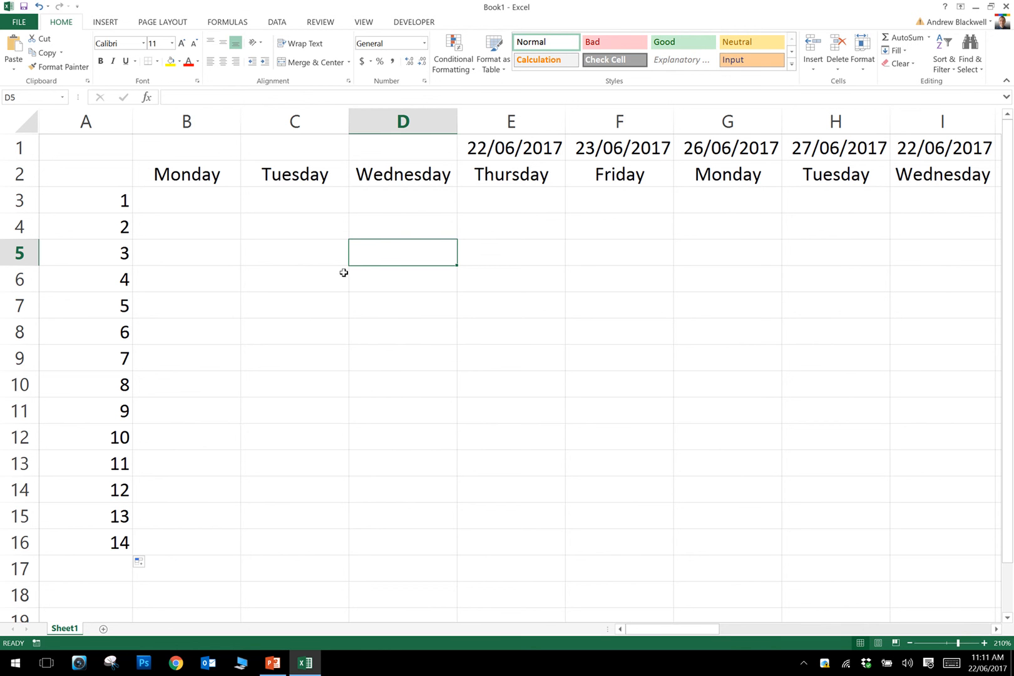
left_click(263, 235)
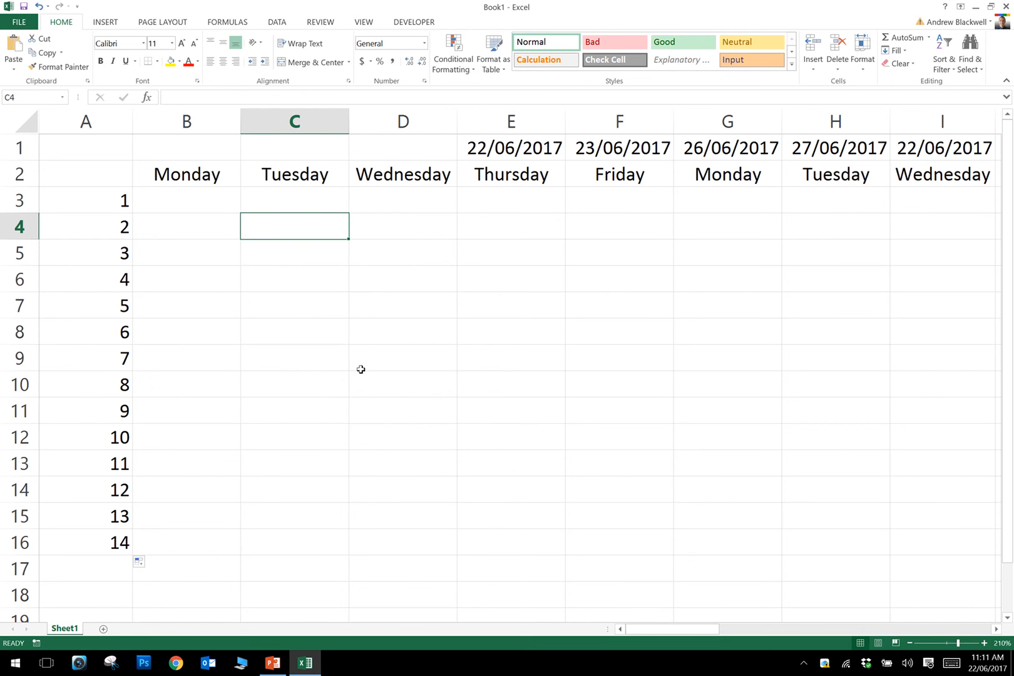
- Enter 1 in cell C4 and 2 in cell D4
type("1")
key("Tab")
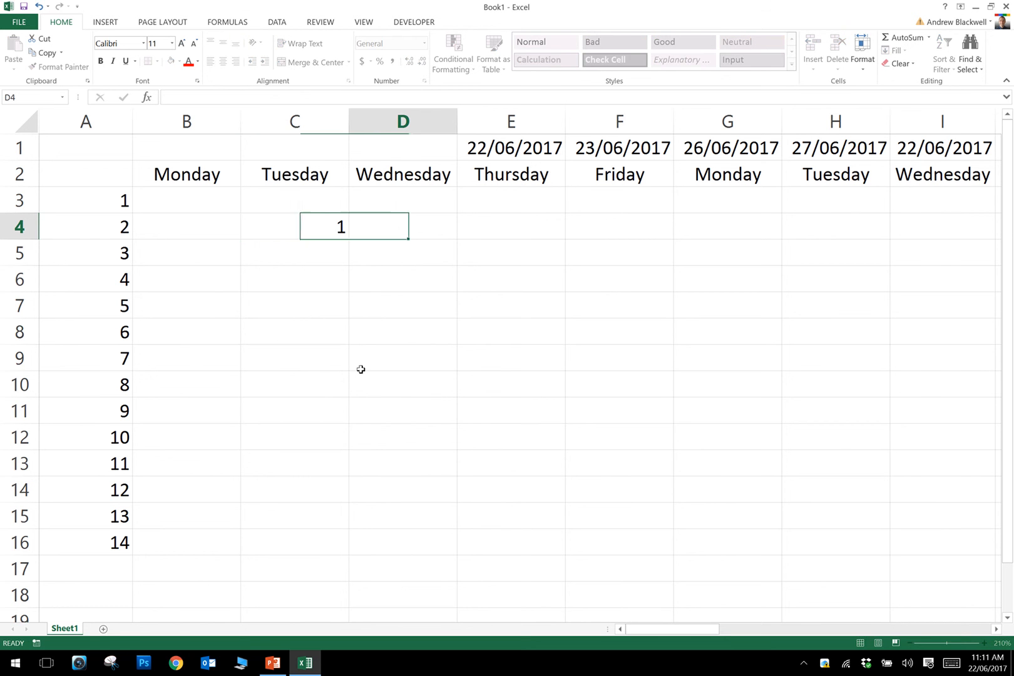
type("2")
key("Tab")
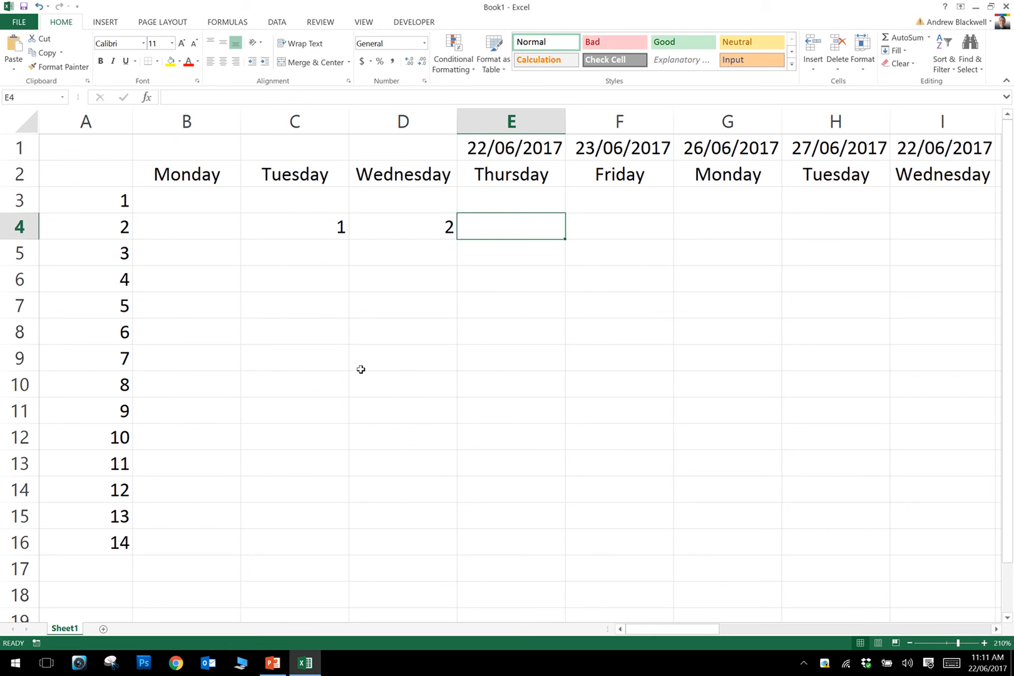
- Enter a formula in E4 that adds the two cells beside it, =C4+D4
type("=-")
key("BackSpace")
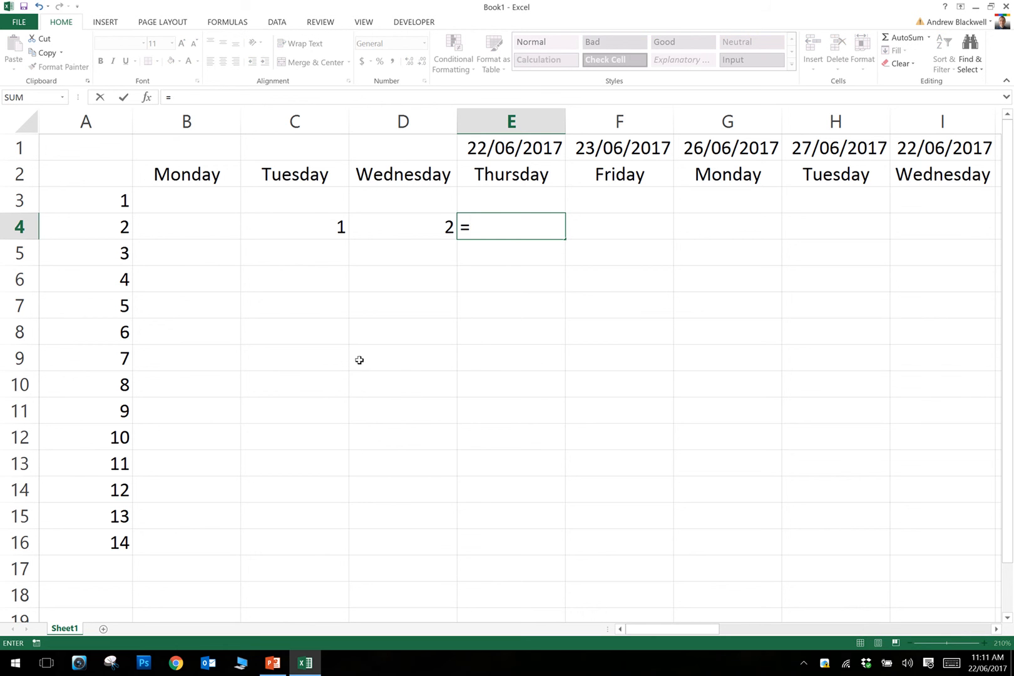
left_click(292, 225)
type("+")
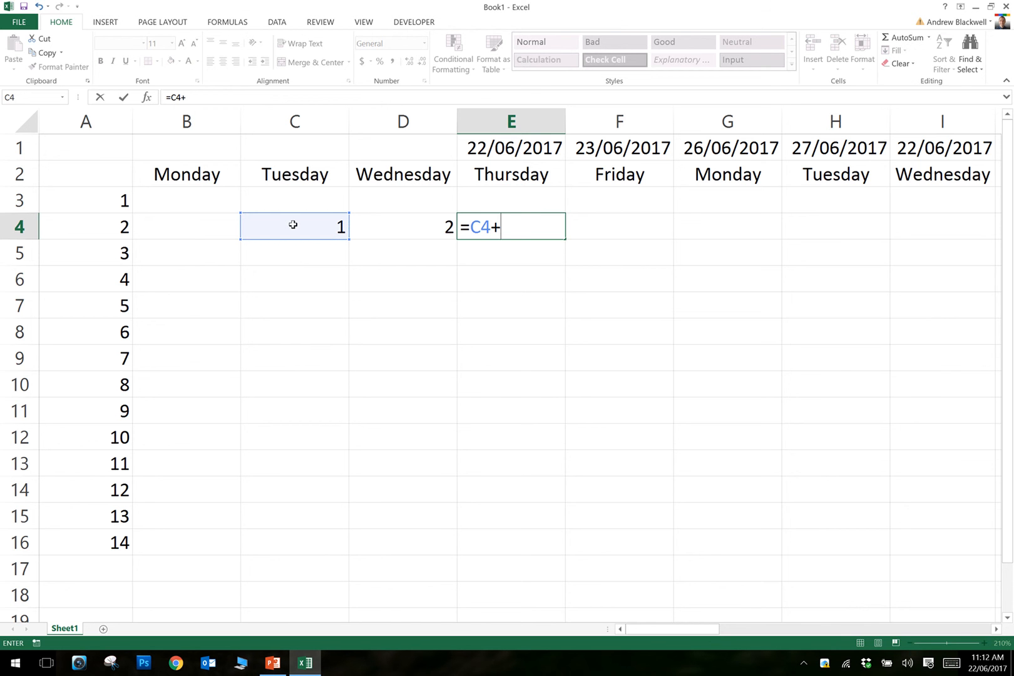
left_click(409, 224)
key("Return")
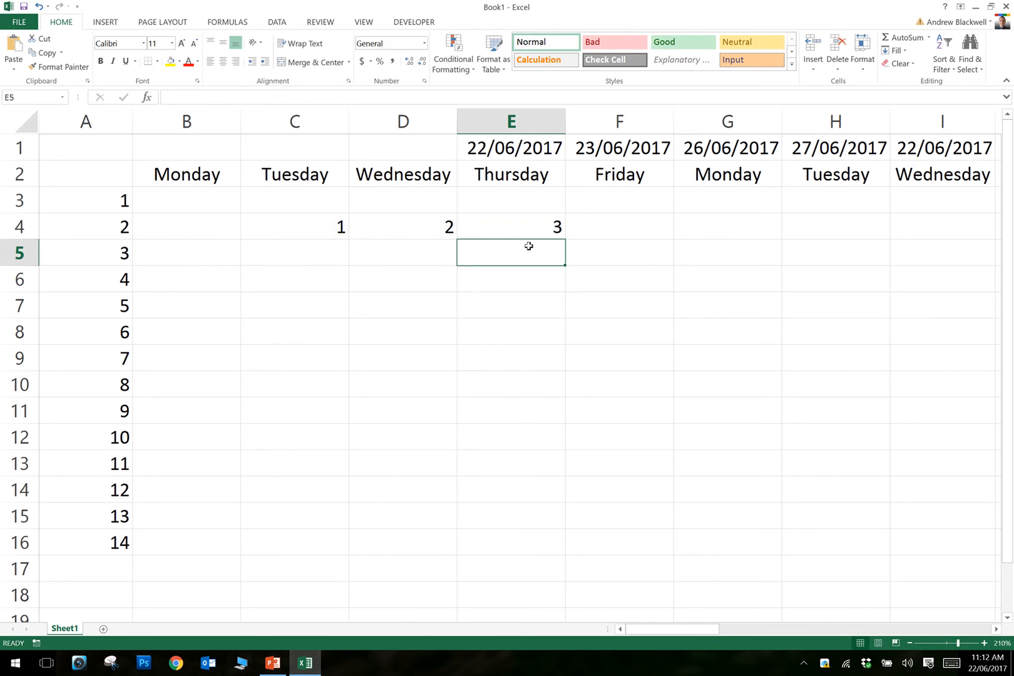
- Check the E4 formula and its source cells, change D4 to 4, and select E4 again
left_click(529, 226)
left_click(337, 231)
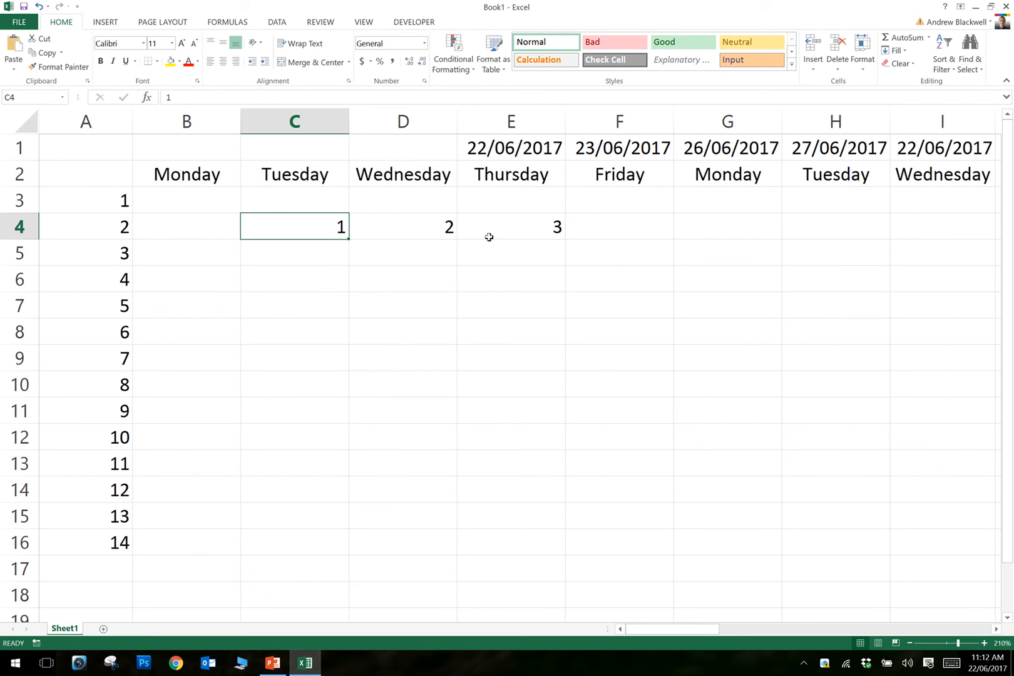
left_click(506, 230)
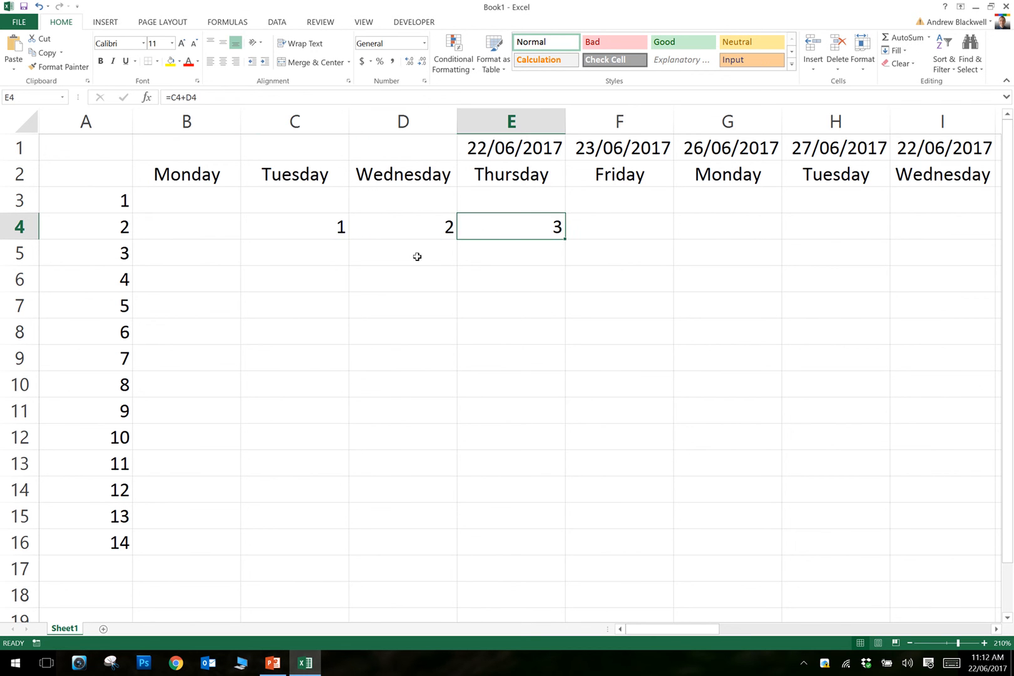
left_click(408, 227)
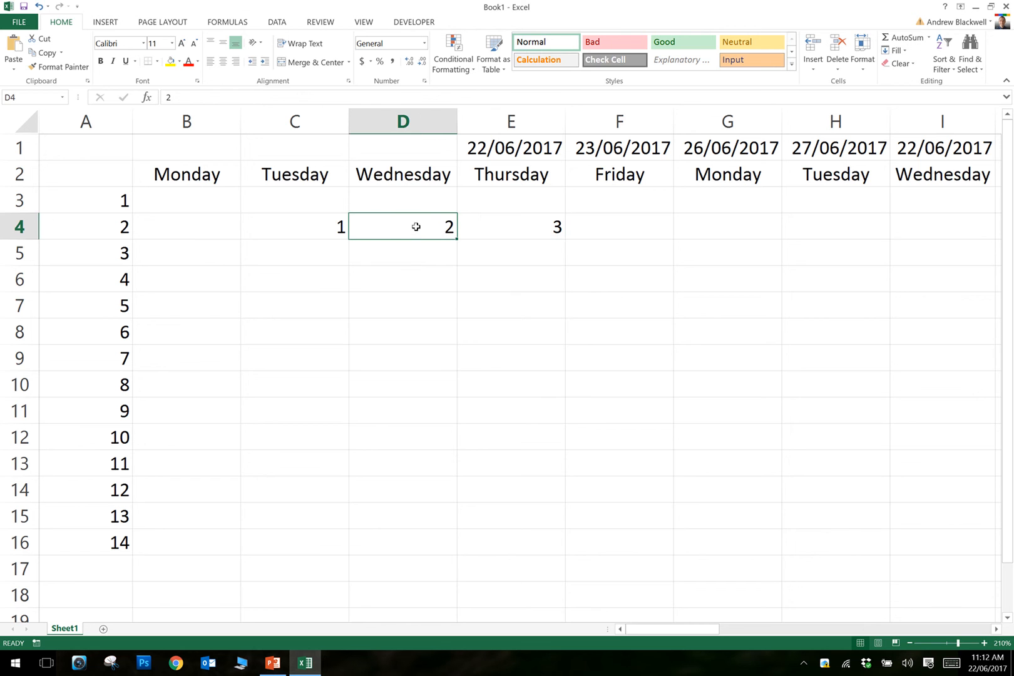
type("4")
key("ctrl+Return")
key("Return")
left_click(512, 223)
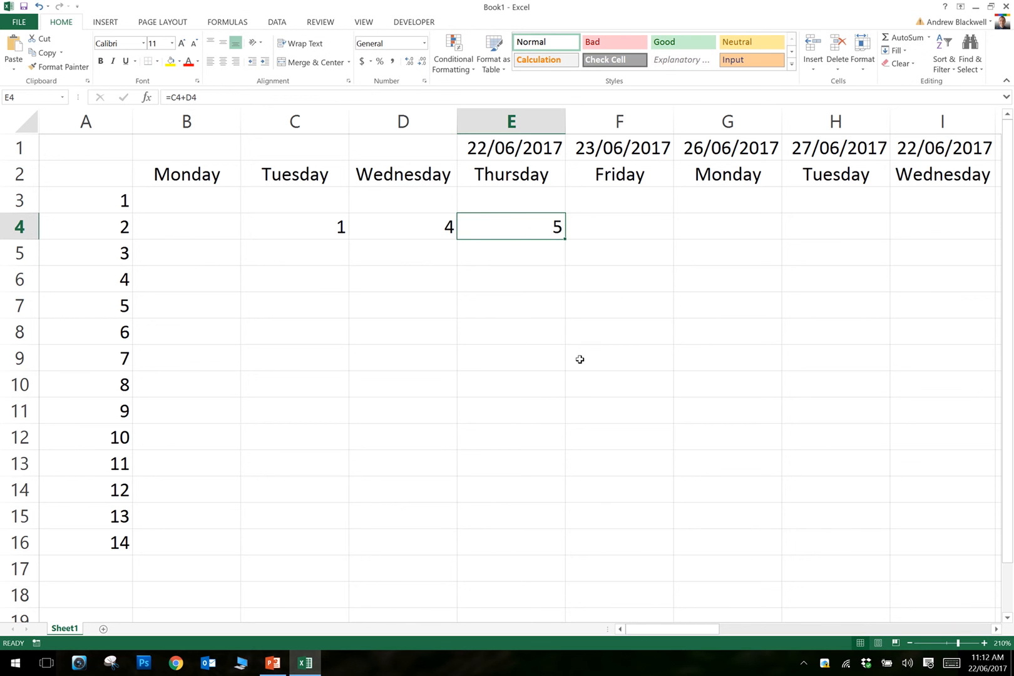